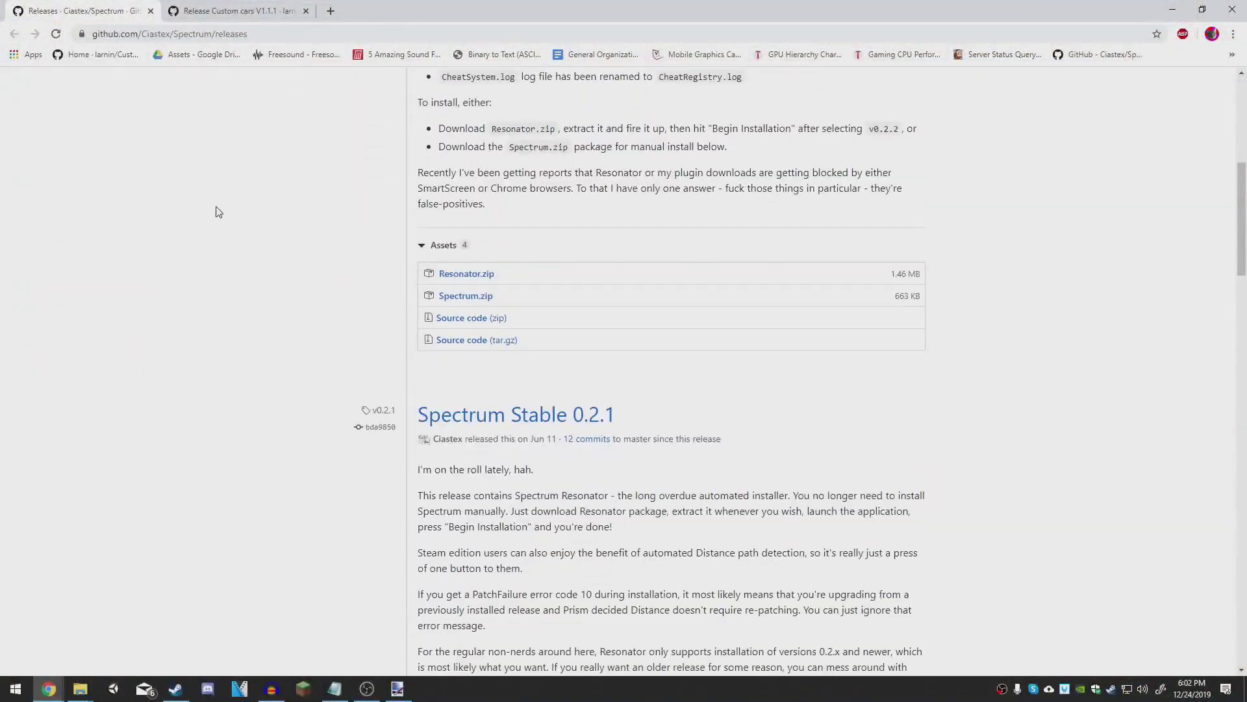
Step: Download Spectrum.zip and CustomCar.zip from GitHub and reveal CustomCar.zip in its Desktop folder
{"action": "left_click", "coordinate": [487, 301]}
{"action": "left_click", "coordinate": [235, 10]}
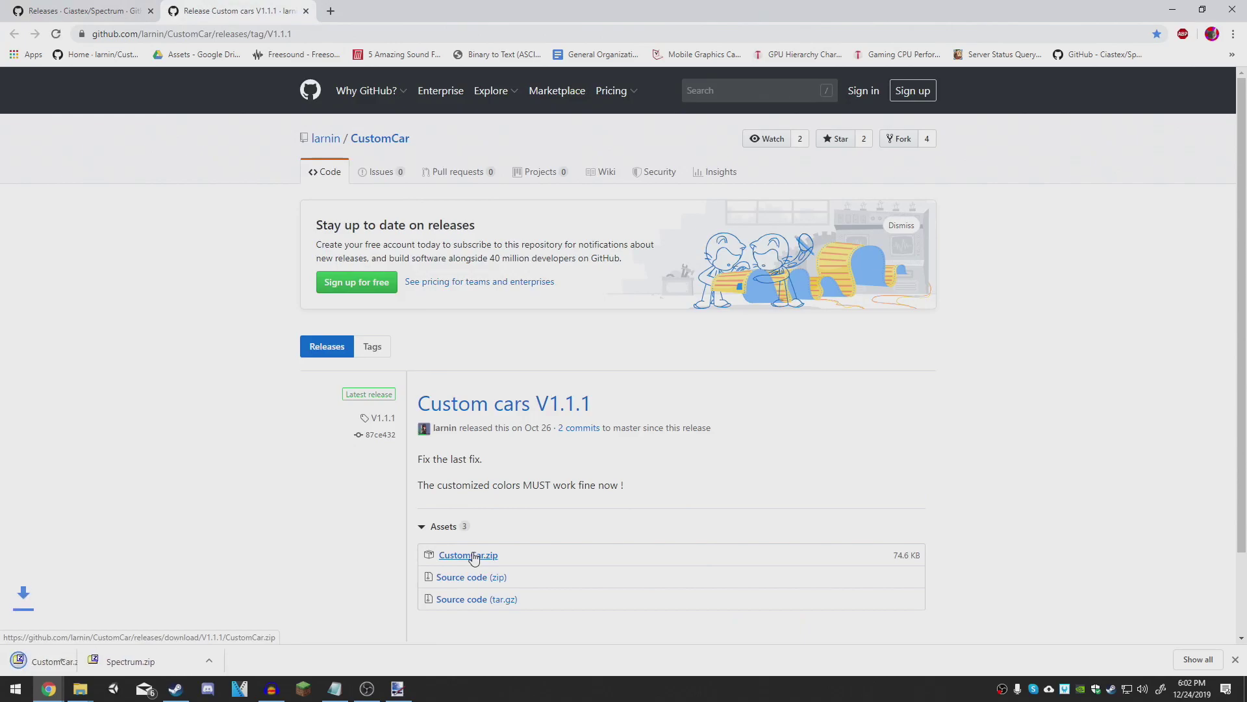
{"action": "left_click", "coordinate": [156, 615]}
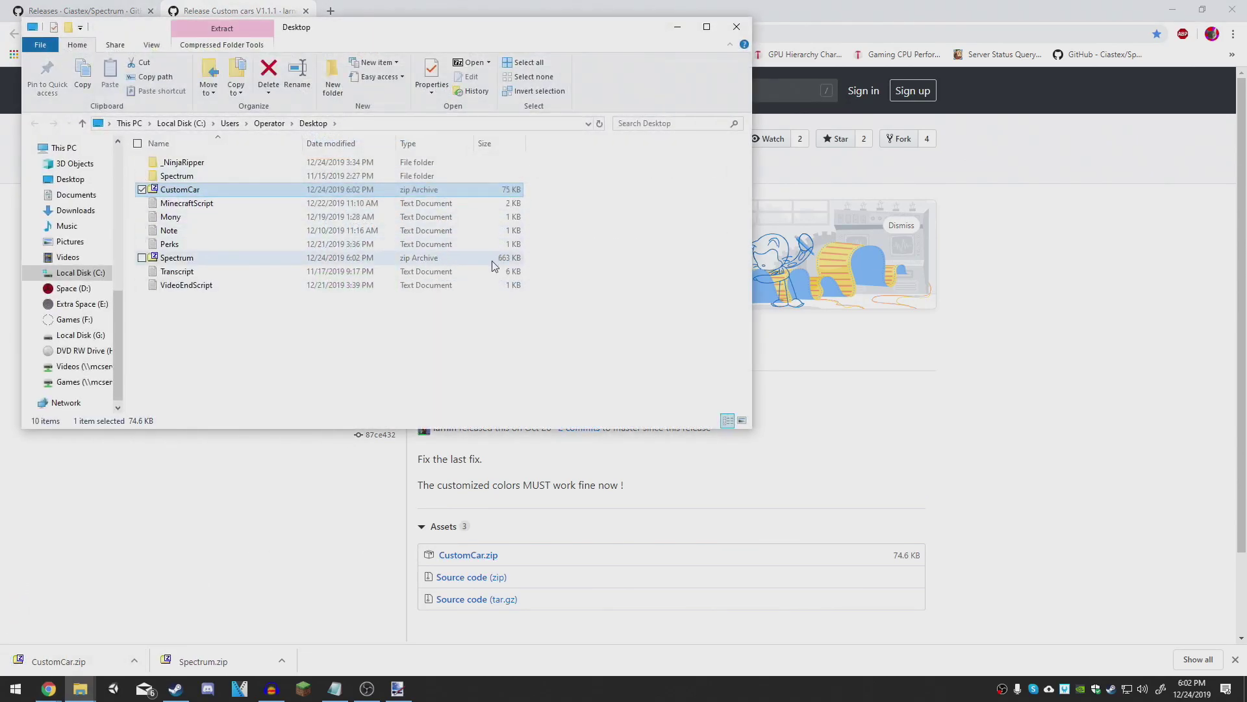
{"action": "left_click", "coordinate": [497, 257], "text": "ctrl"}
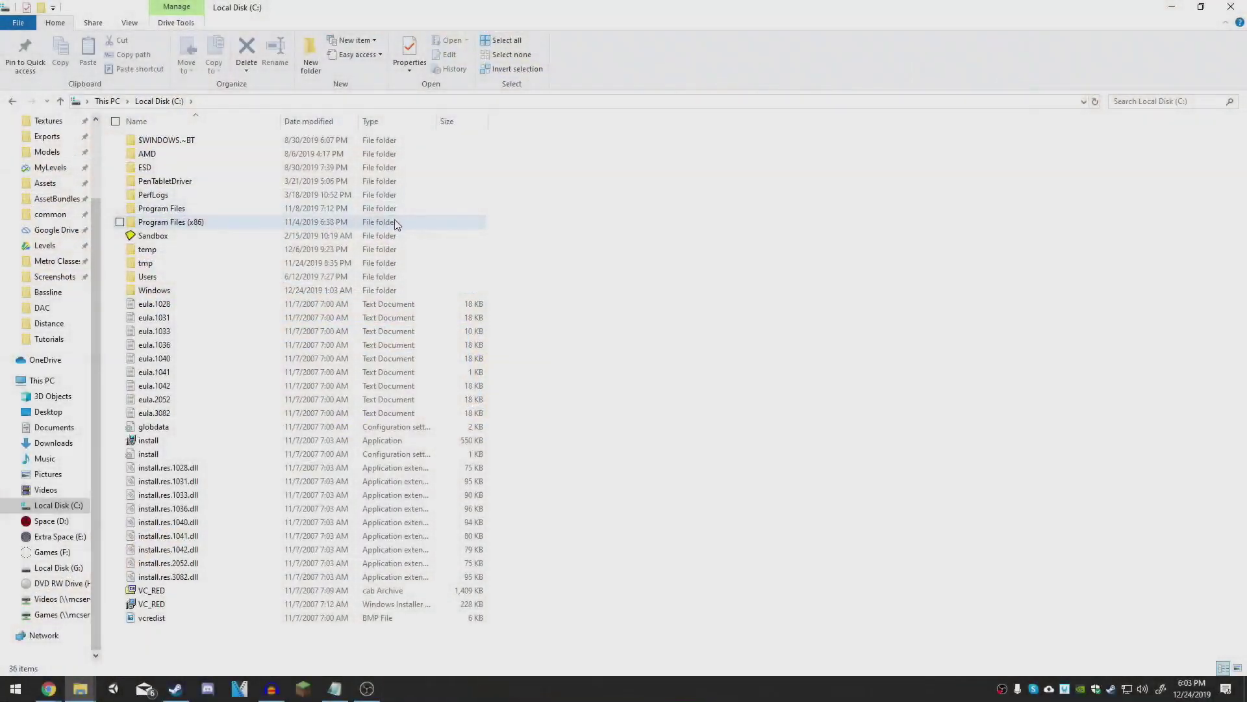
Step: Browse to Program Files (x86)\Steam\steamapps\common\Distance in File Explorer
{"action": "double_click", "coordinate": [397, 224]}
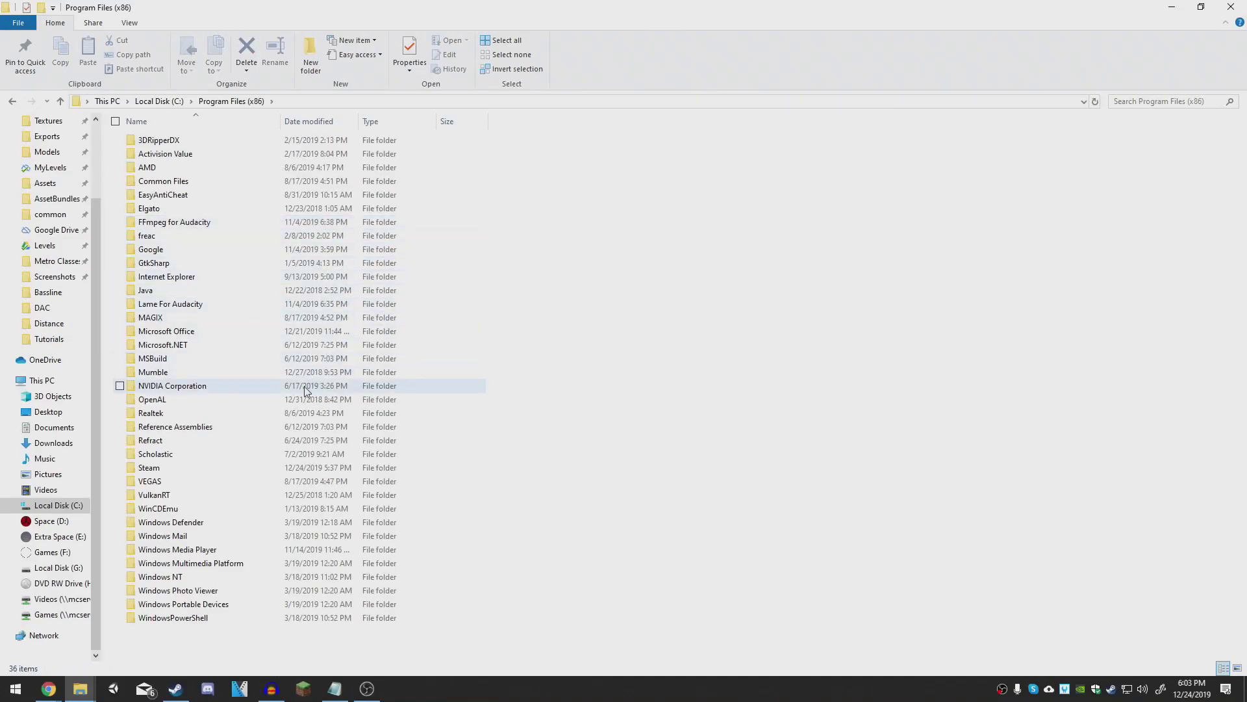
{"action": "double_click", "coordinate": [273, 469]}
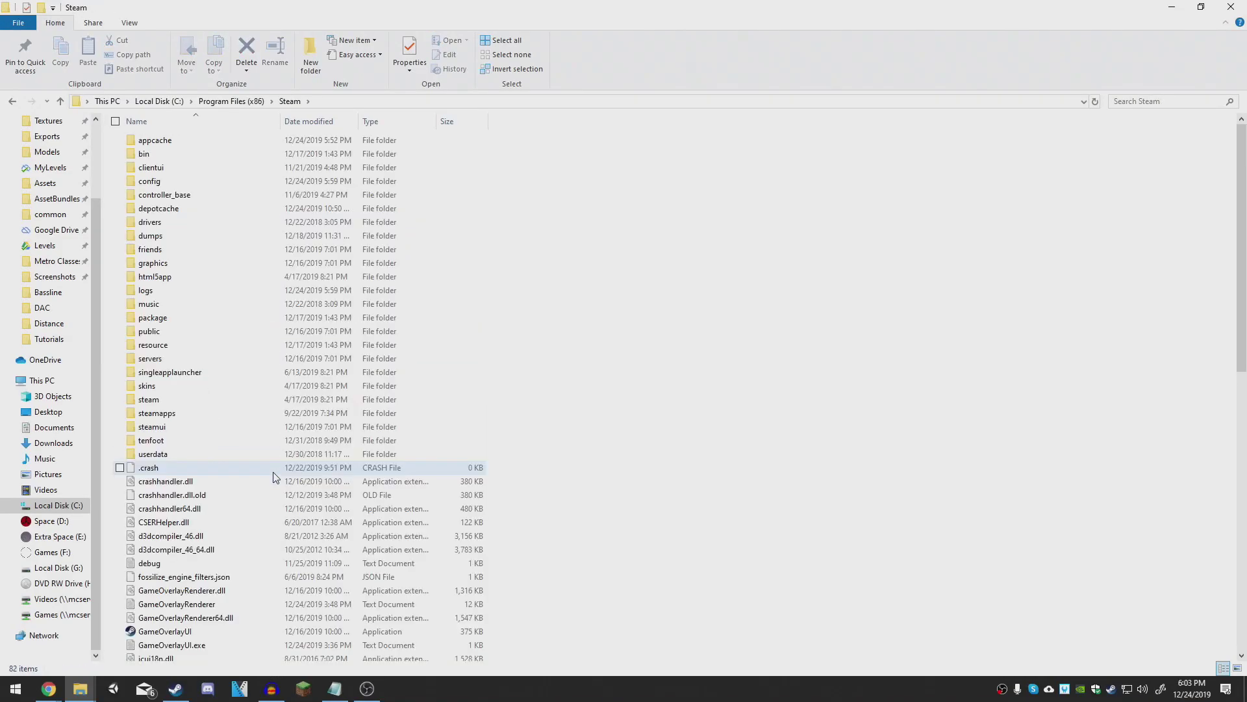
{"action": "double_click", "coordinate": [262, 423]}
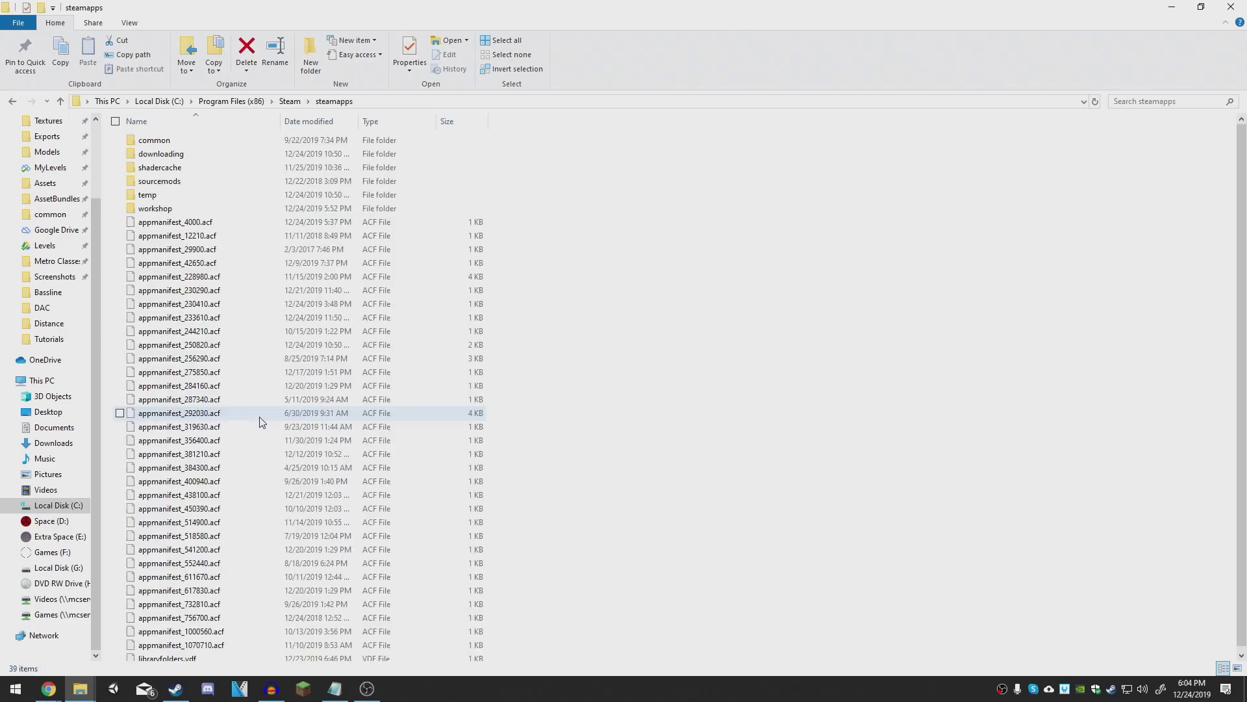
{"action": "double_click", "coordinate": [228, 146]}
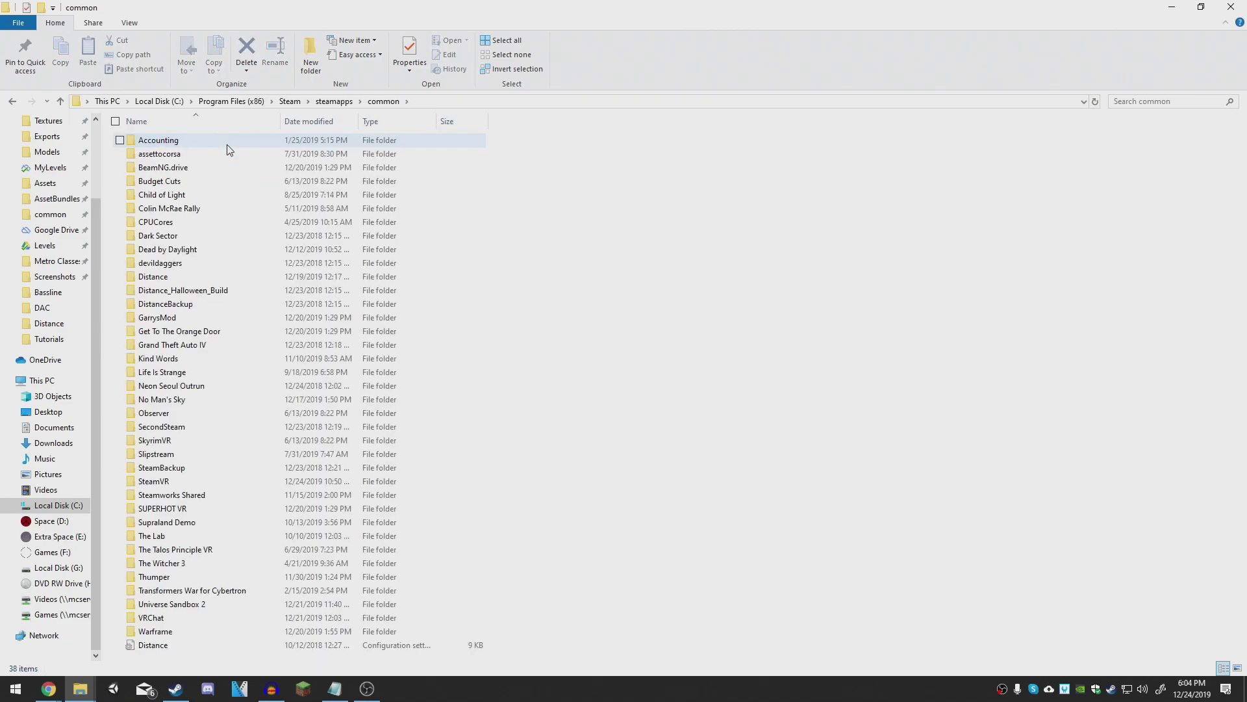
{"action": "double_click", "coordinate": [213, 276]}
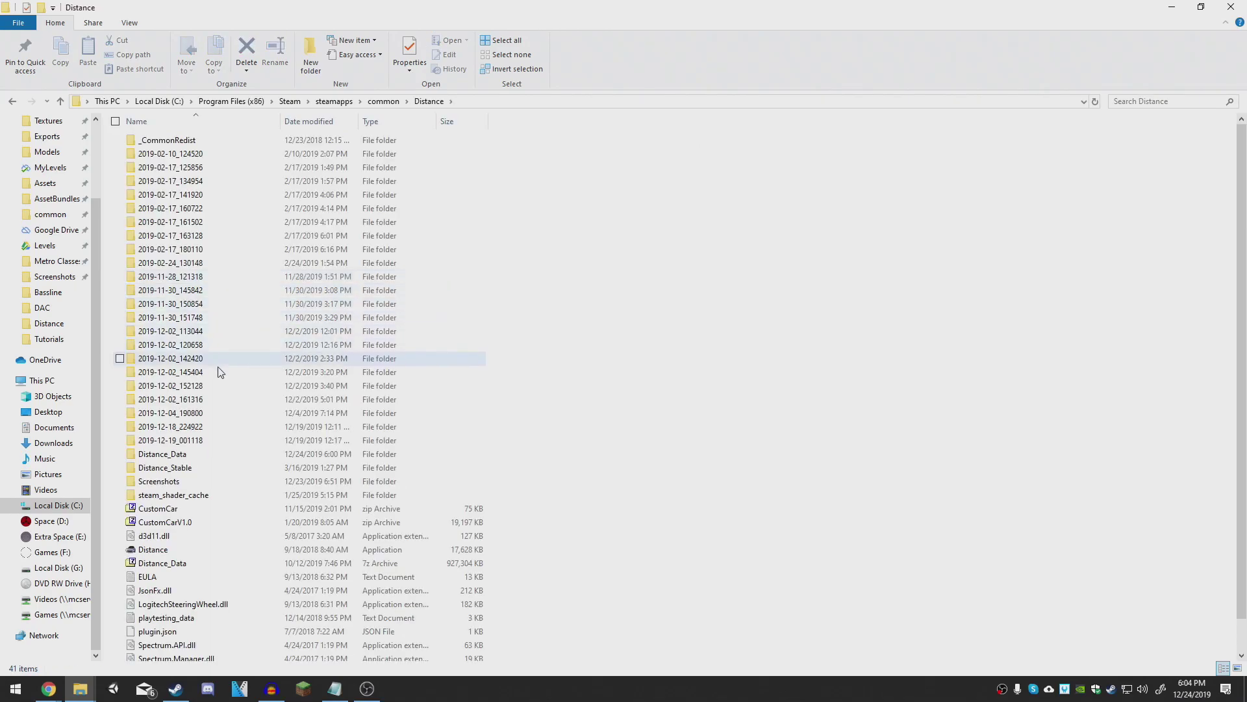
Step: Open Distance_Data and select the Managed and Spectrum folders for deletion
{"action": "double_click", "coordinate": [217, 458]}
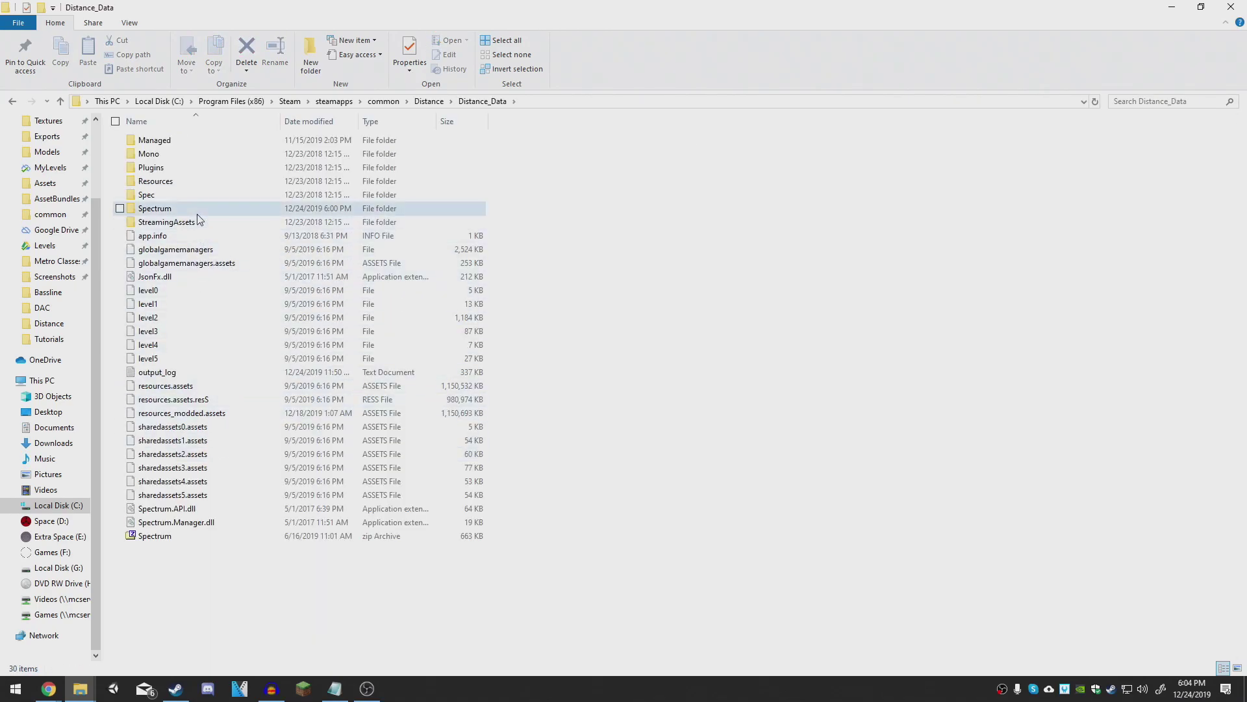
{"action": "left_click", "coordinate": [193, 145], "text": "ctrl"}
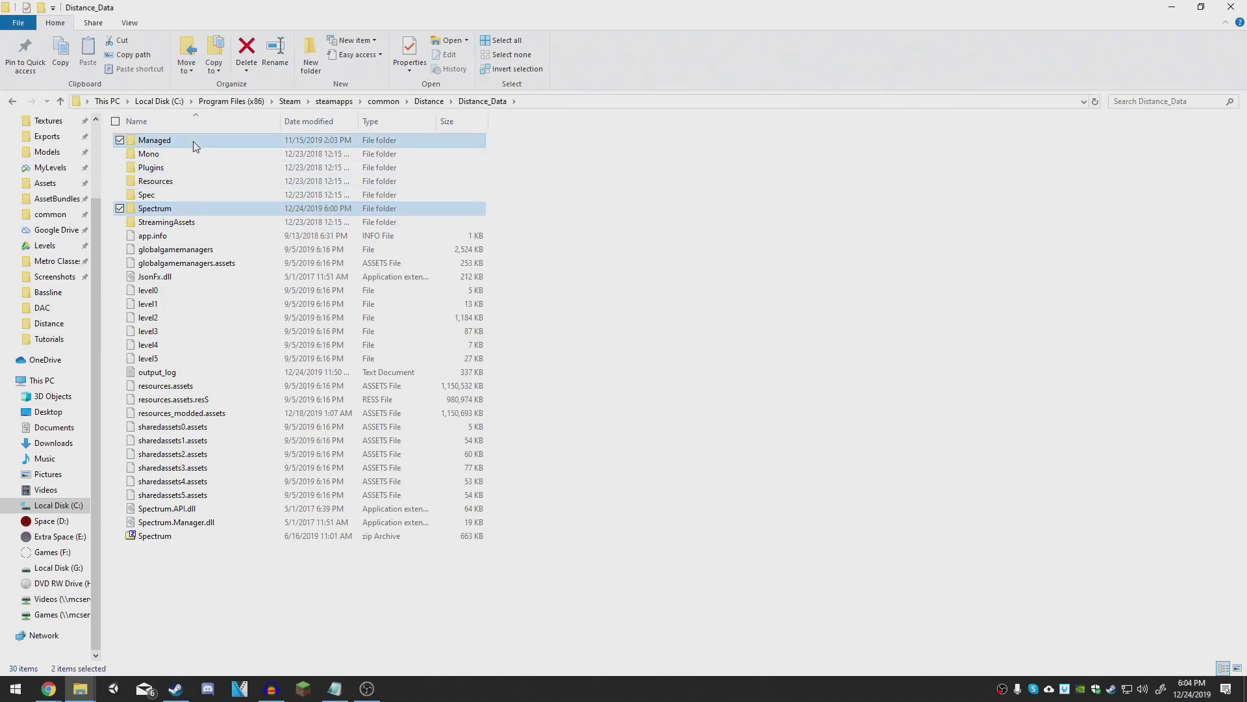
{"action": "right_click", "coordinate": [192, 145]}
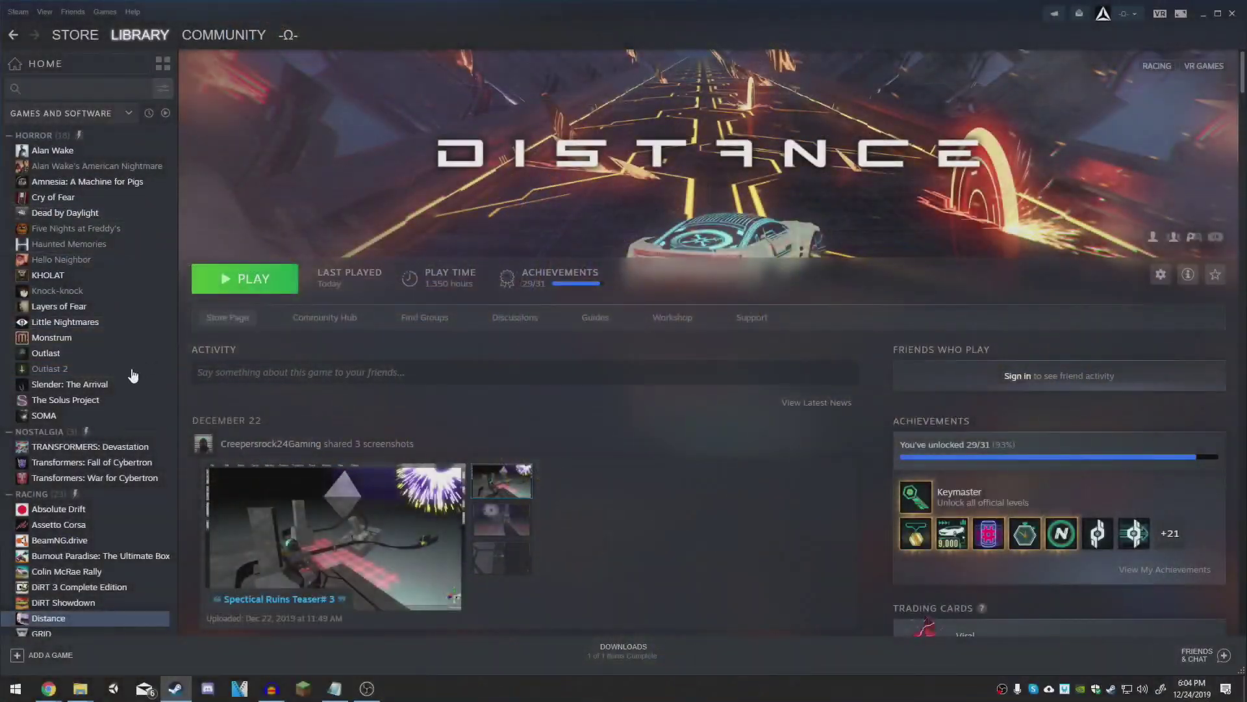
Step: Open Distance's Properties from the Steam library and view its Local Files settings
{"action": "right_click", "coordinate": [117, 620]}
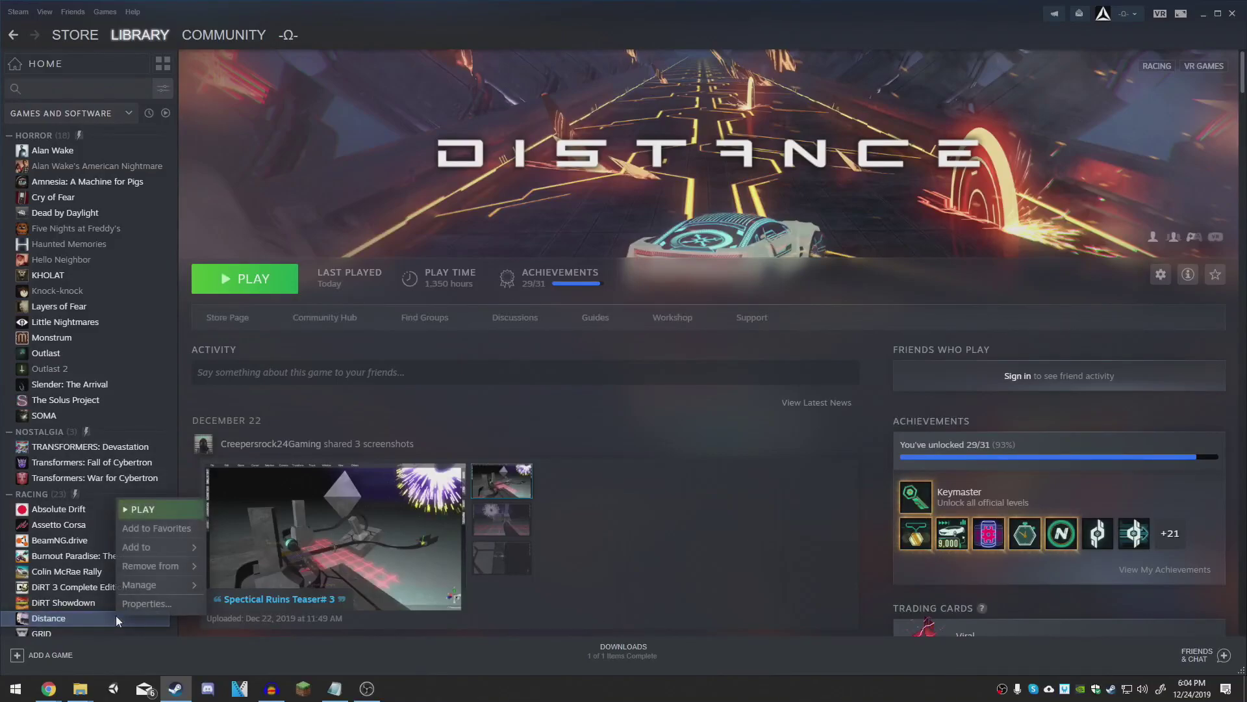
{"action": "left_click", "coordinate": [145, 605]}
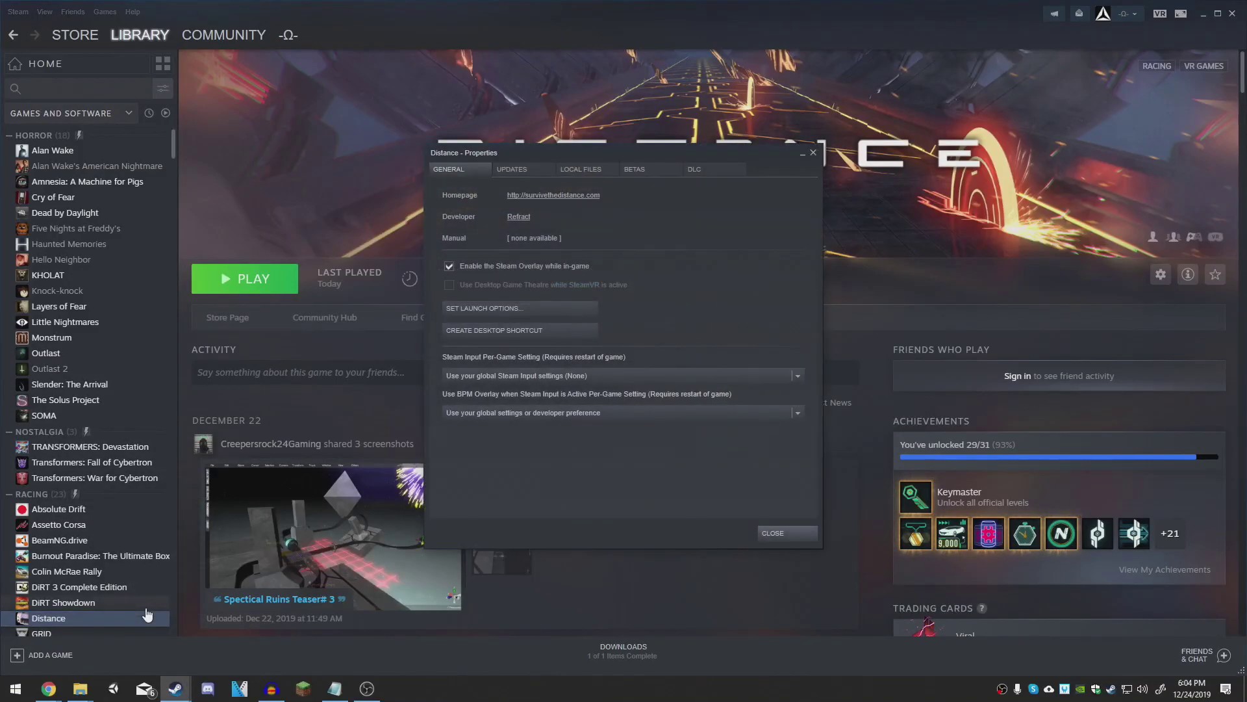
{"action": "left_click", "coordinate": [598, 169]}
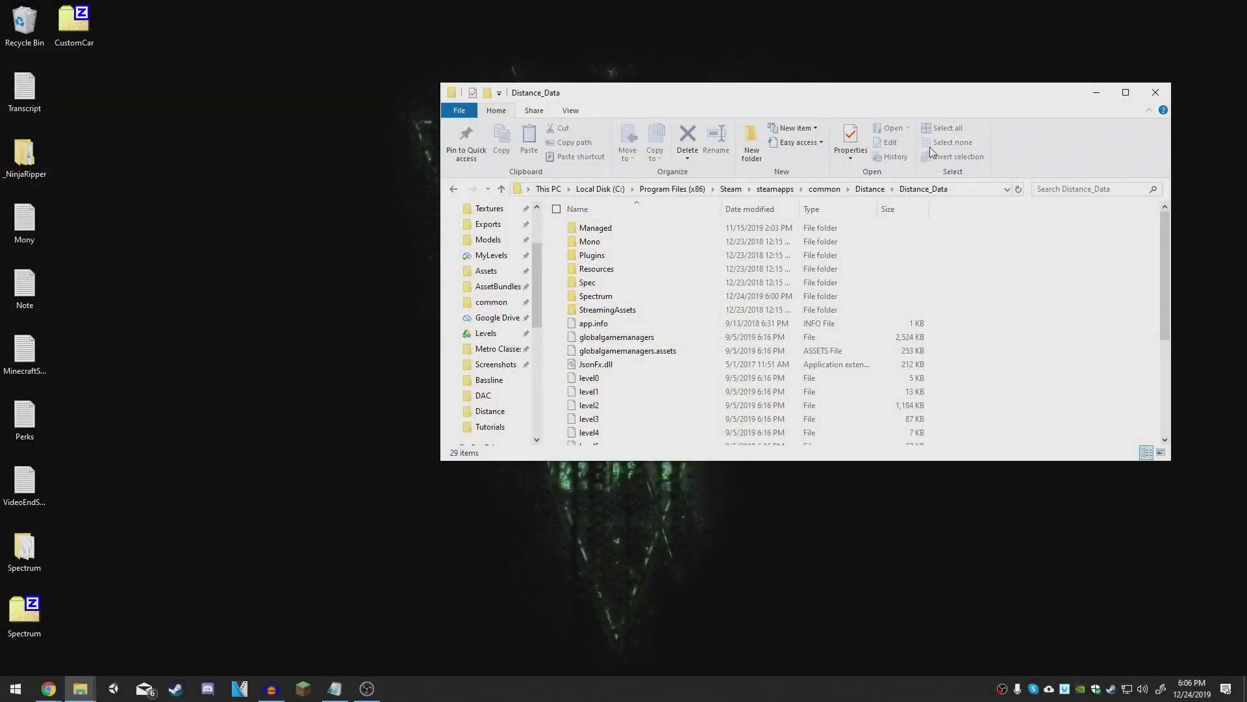
Step: Open Spectrum.zip and copy its Spectrum and Managed folders into Distance_Data, replacing existing files
{"action": "scroll", "coordinate": [972, 318], "scroll_direction": "down", "scroll_amount": 3}
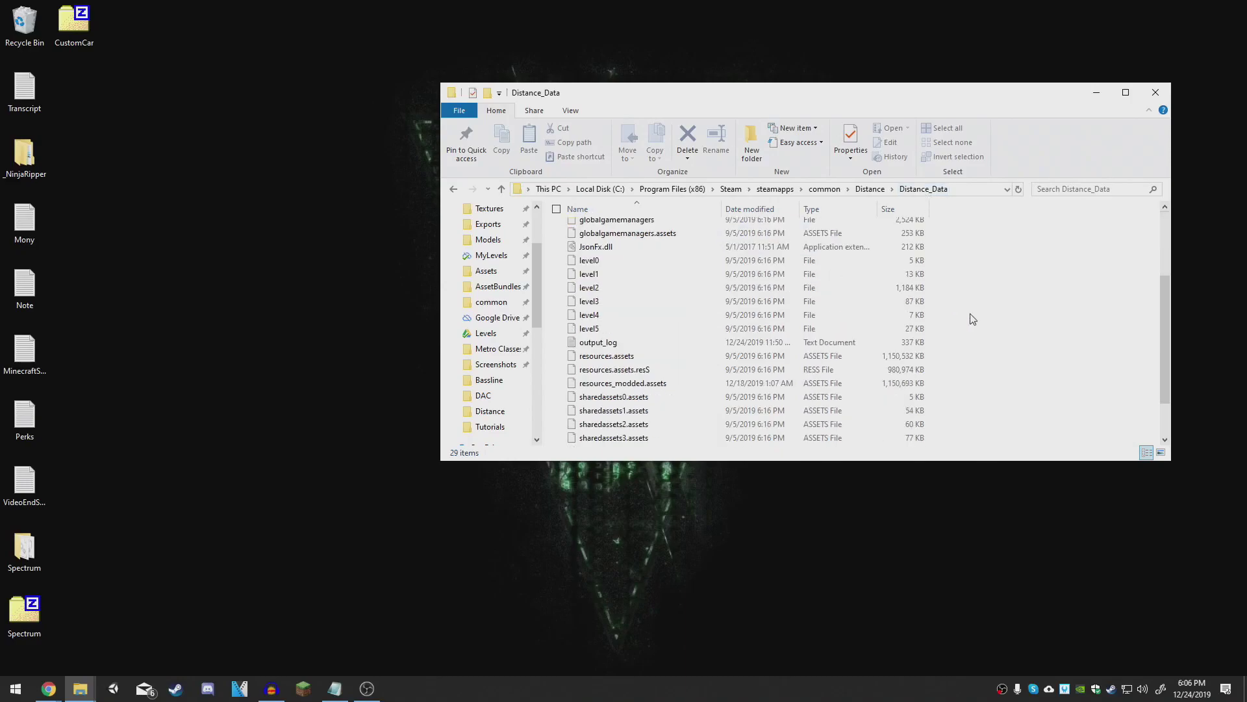
{"action": "scroll", "coordinate": [972, 319], "scroll_direction": "up", "scroll_amount": 3}
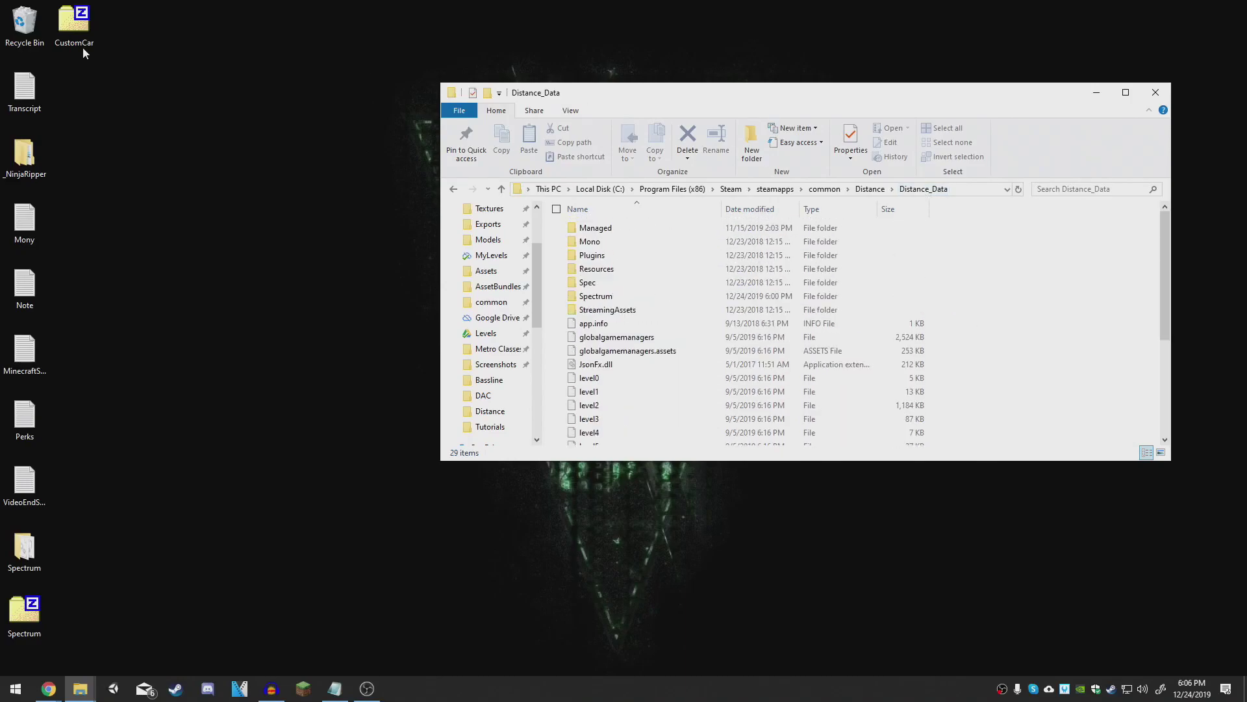
{"action": "double_click", "coordinate": [21, 618]}
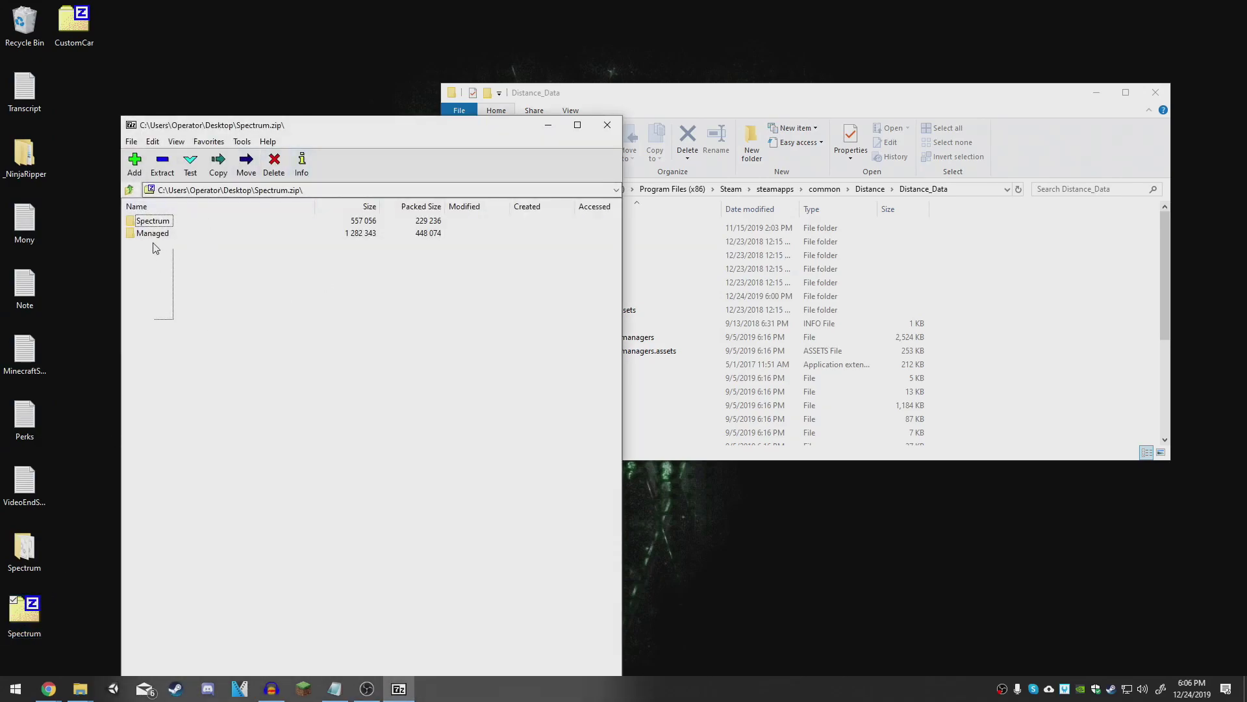
{"action": "left_click_drag", "start_coordinate": [751, 281], "coordinate": [996, 297]}
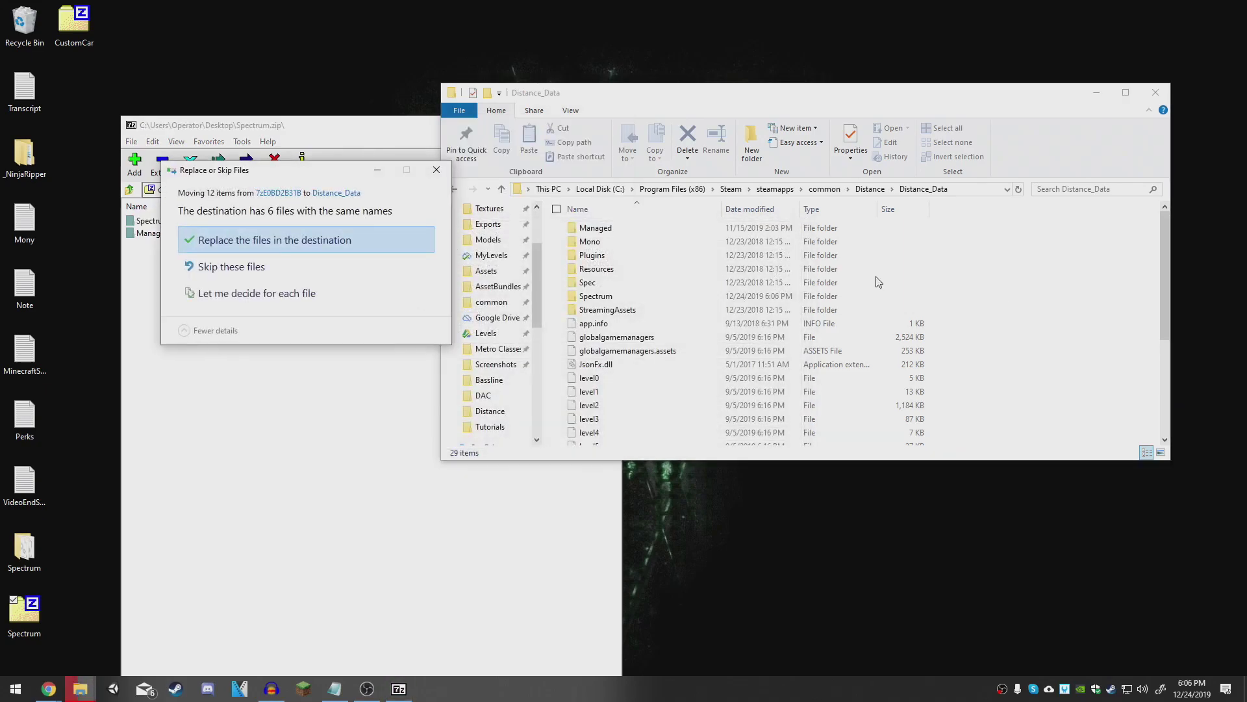
{"action": "left_click", "coordinate": [312, 243]}
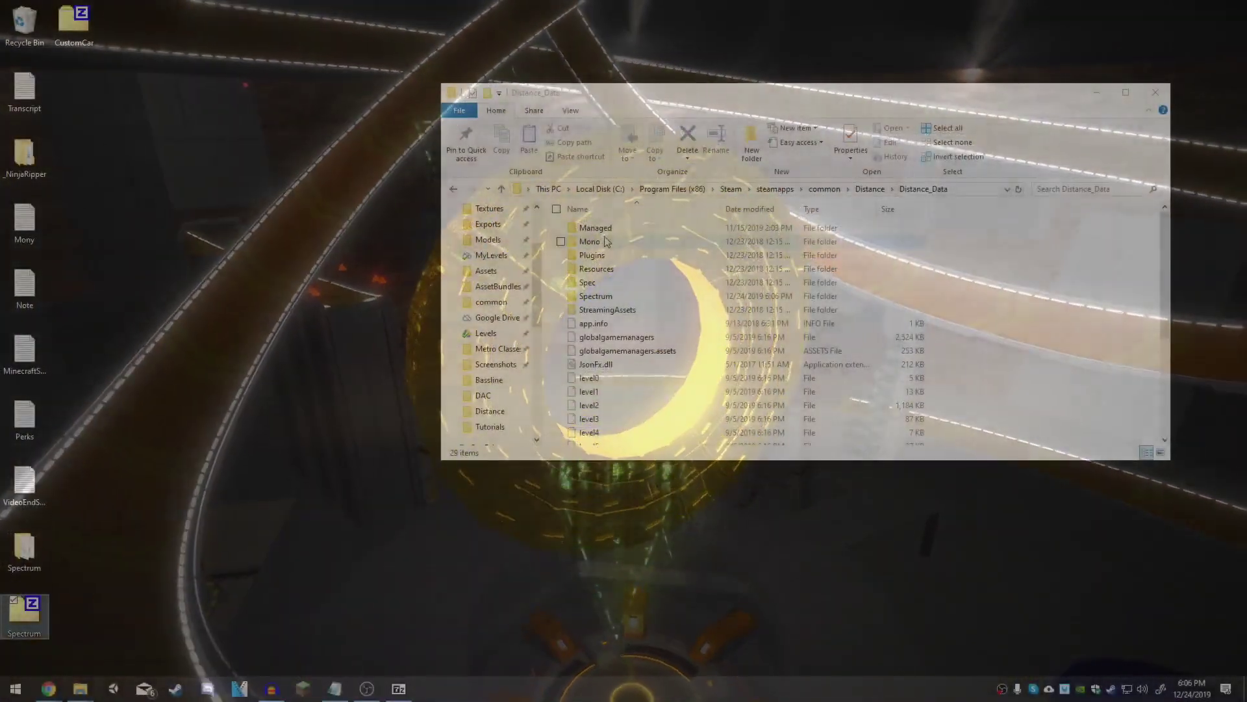
Step: Open Distance_Data's Managed folder and bring up run options for spectrum_install_windows
{"action": "left_click", "coordinate": [597, 231]}
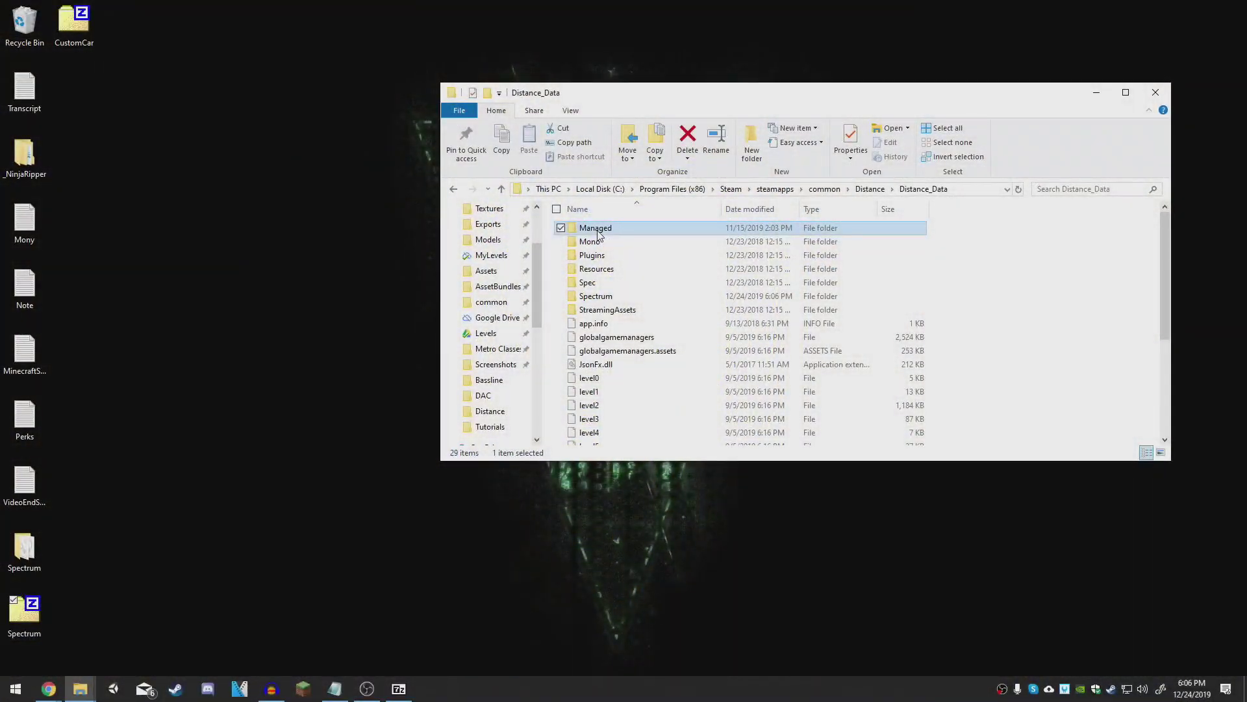
{"action": "double_click", "coordinate": [598, 231]}
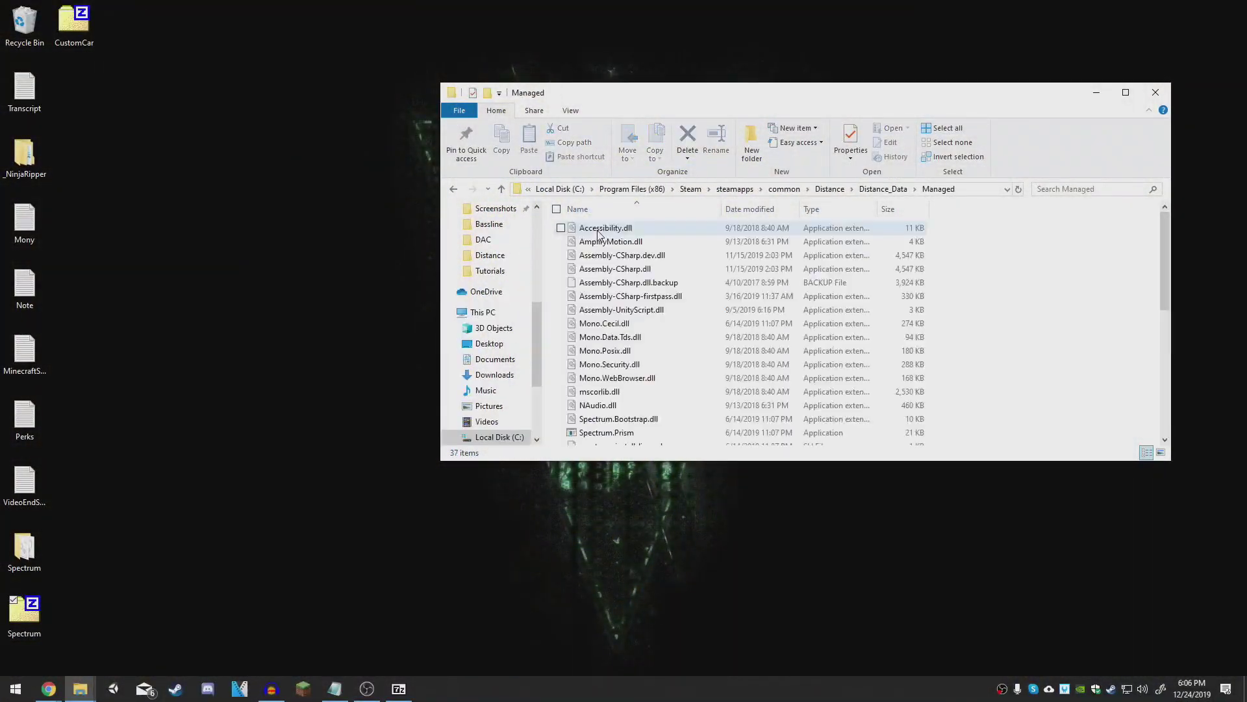
{"action": "scroll", "coordinate": [631, 383], "scroll_direction": "down", "scroll_amount": 2}
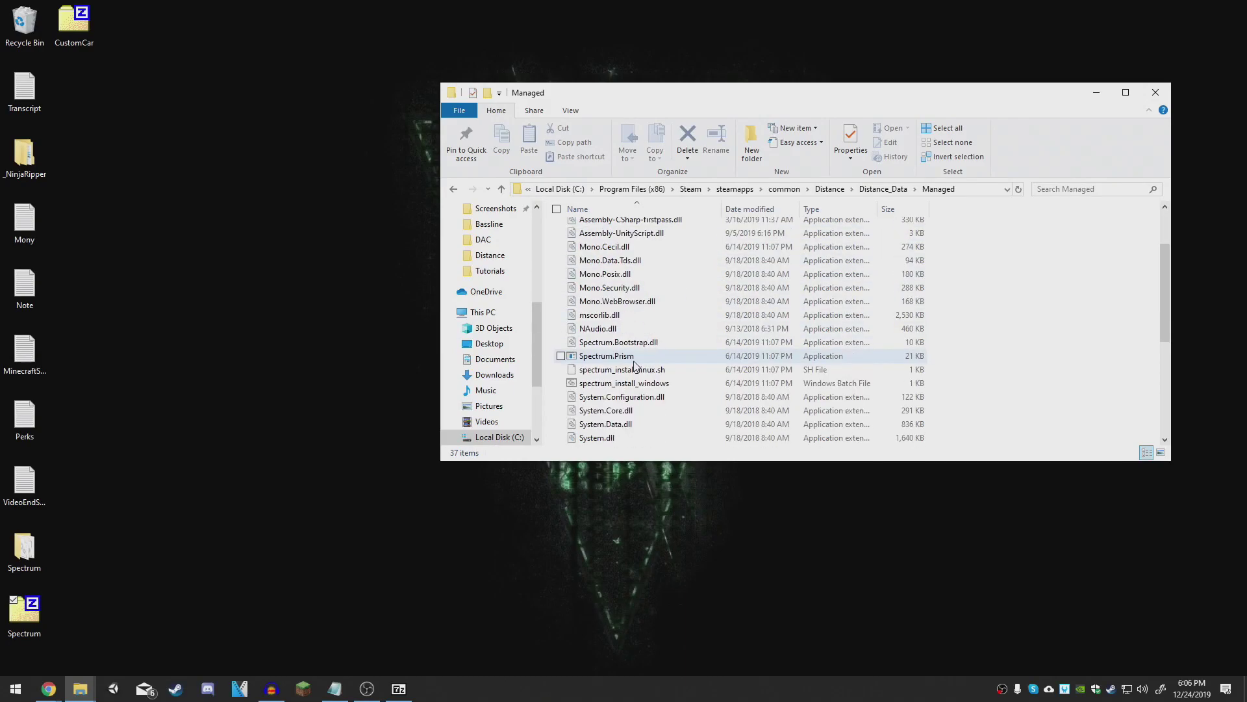
{"action": "left_click", "coordinate": [629, 387]}
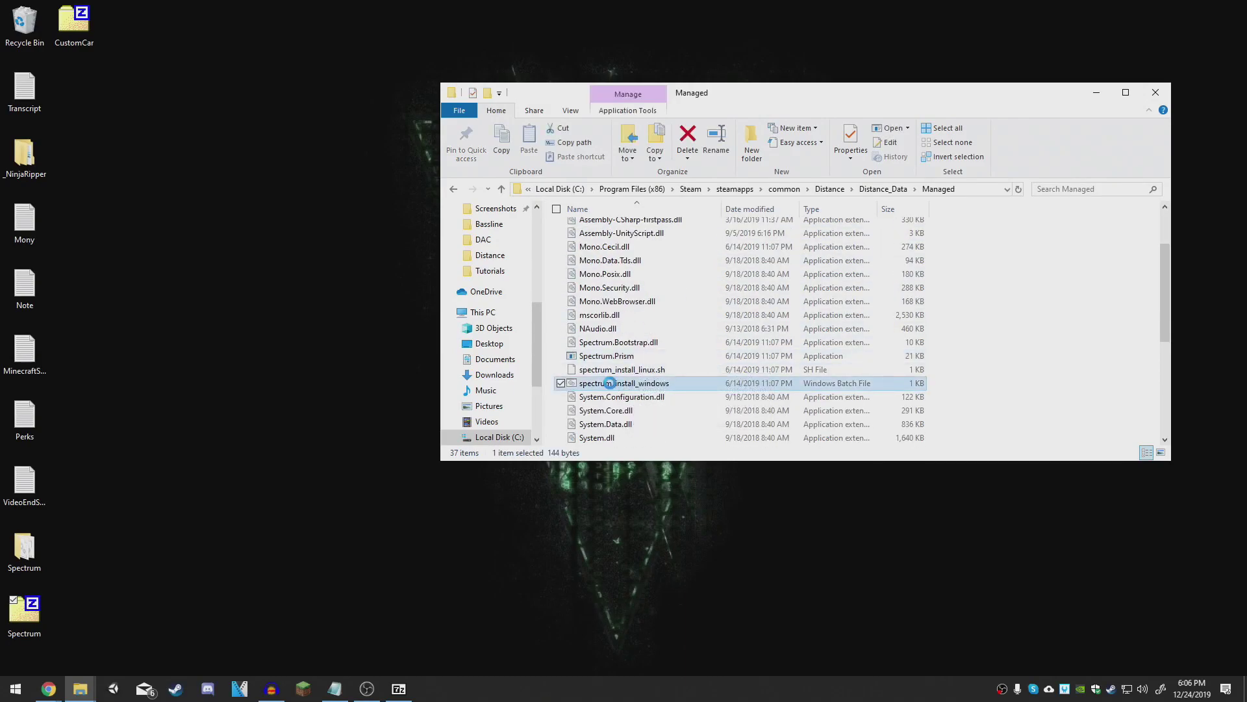
{"action": "right_click", "coordinate": [611, 384]}
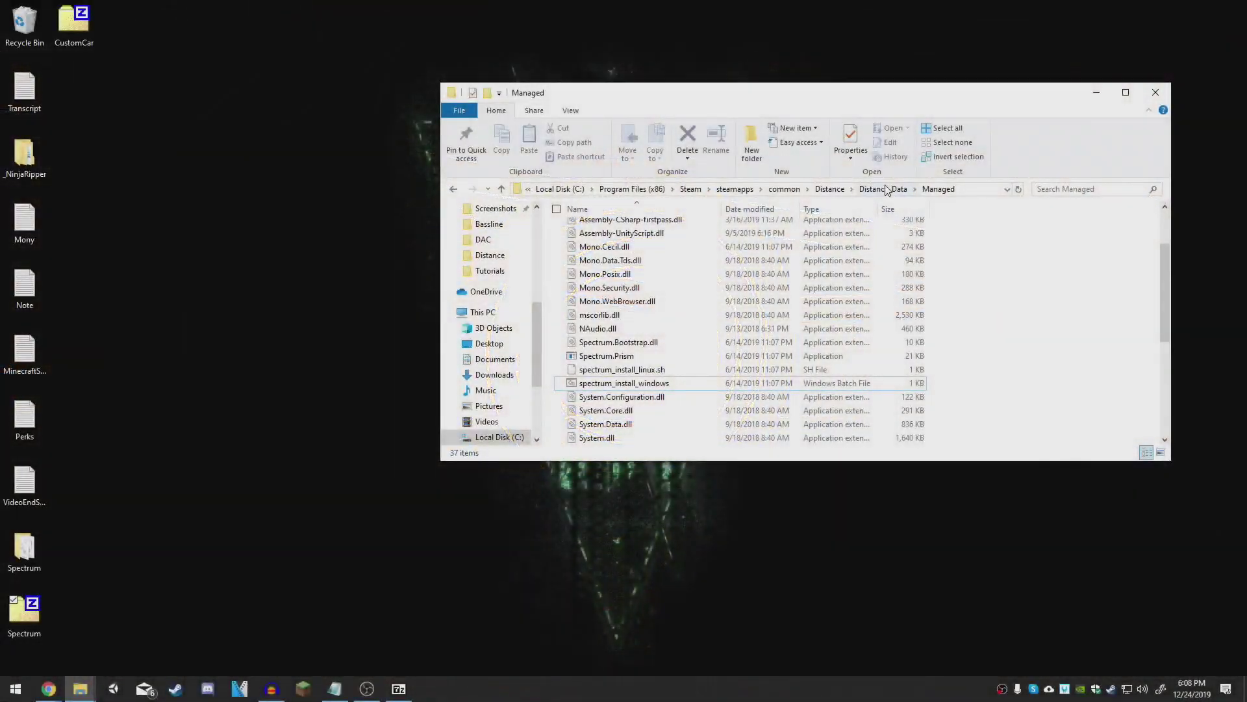
Step: Go to Distance_Data\Spectrum\Plugins and add a new folder named CustomCar
{"action": "left_click", "coordinate": [453, 189]}
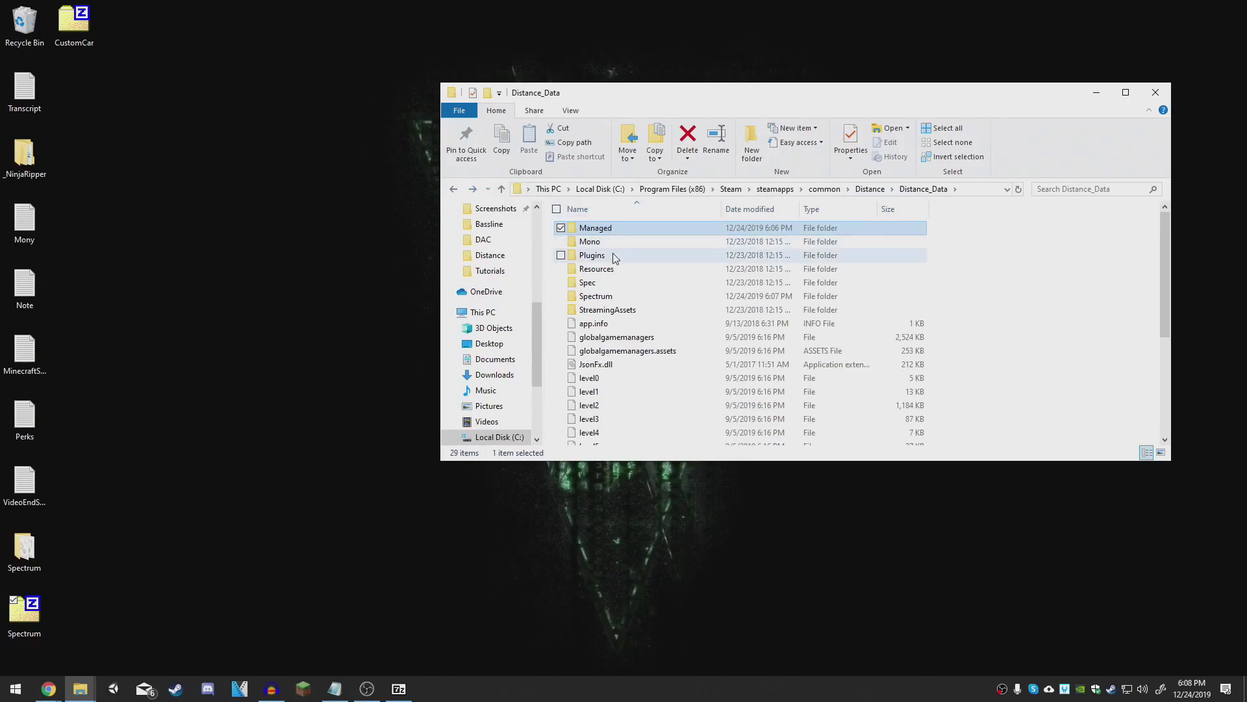
{"action": "double_click", "coordinate": [618, 302]}
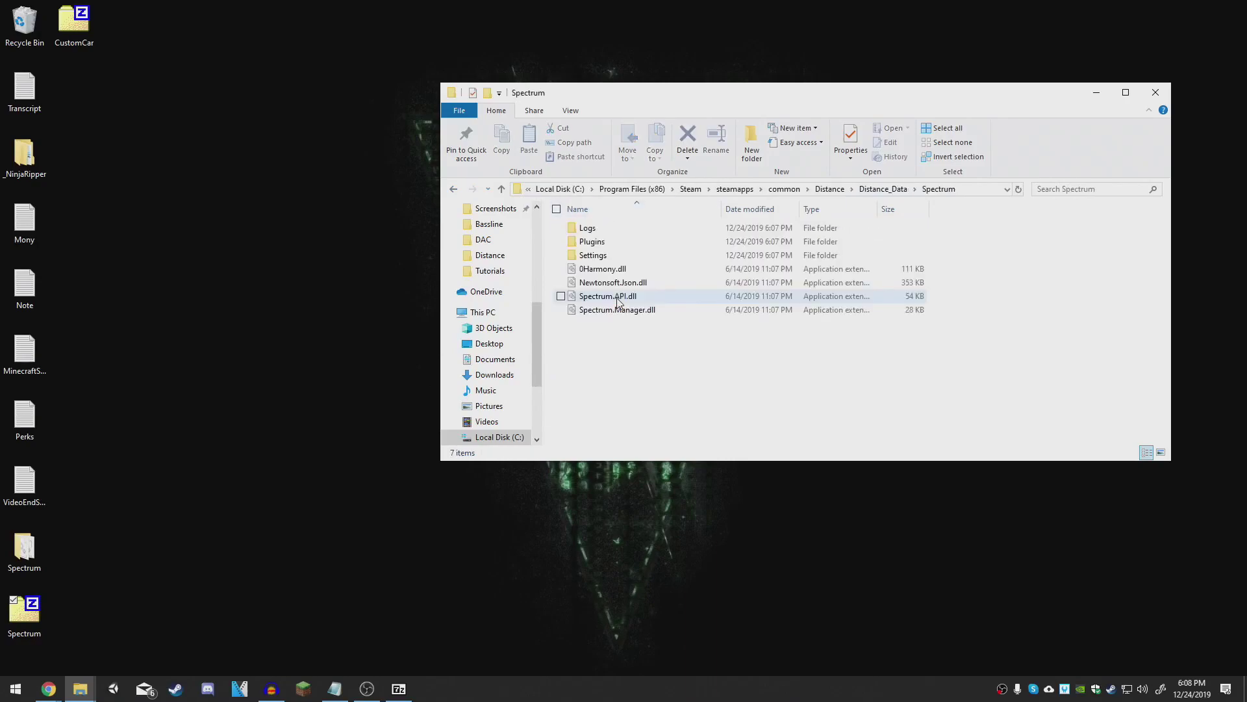
{"action": "double_click", "coordinate": [605, 247]}
{"action": "right_click", "coordinate": [623, 260]}
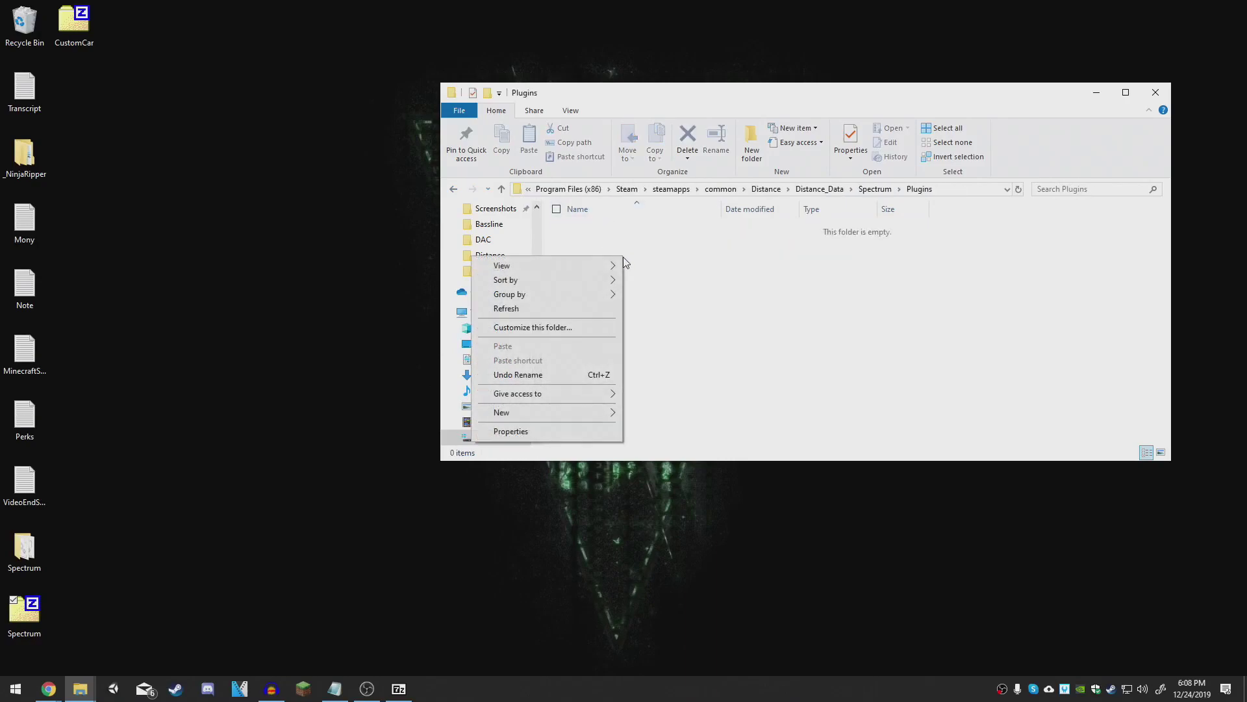
{"action": "mouse_move", "coordinate": [587, 415]}
{"action": "left_click", "coordinate": [633, 415]}
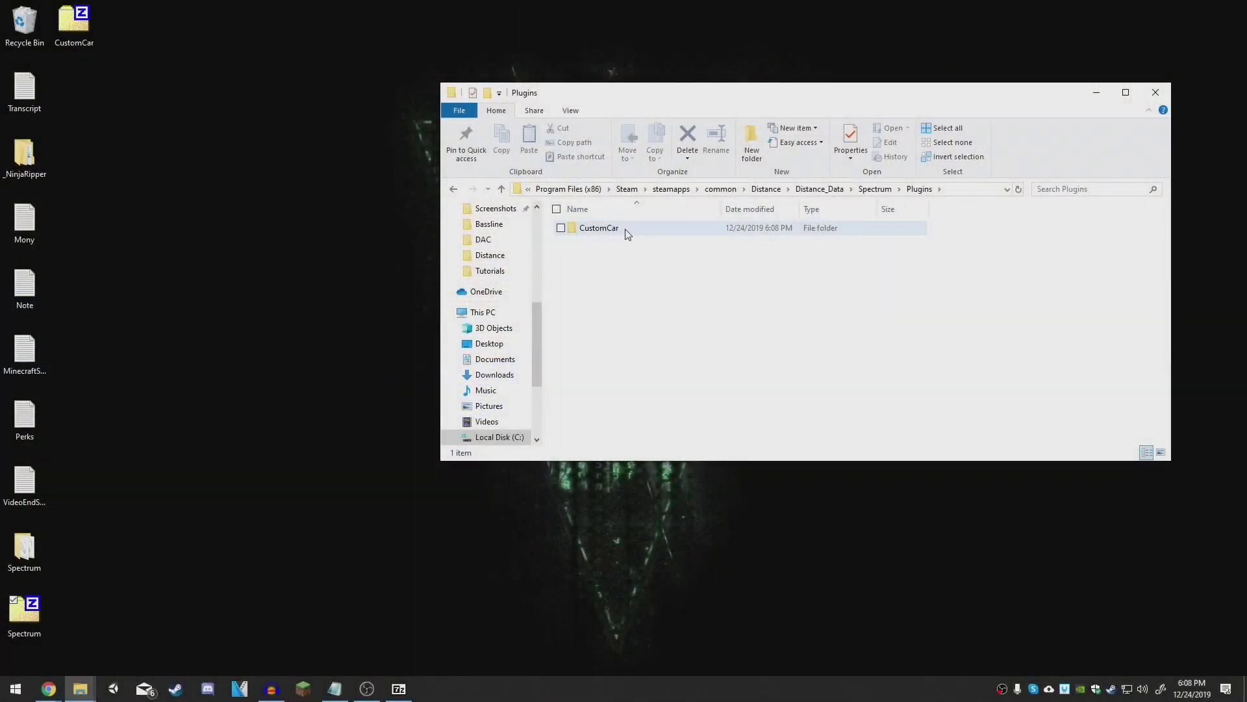
Step: Copy Dependencies, plugin.json and CustomCar.plugin.dll from CustomCar.zip into CustomCar, then add an Assets folder
{"action": "double_click", "coordinate": [81, 29]}
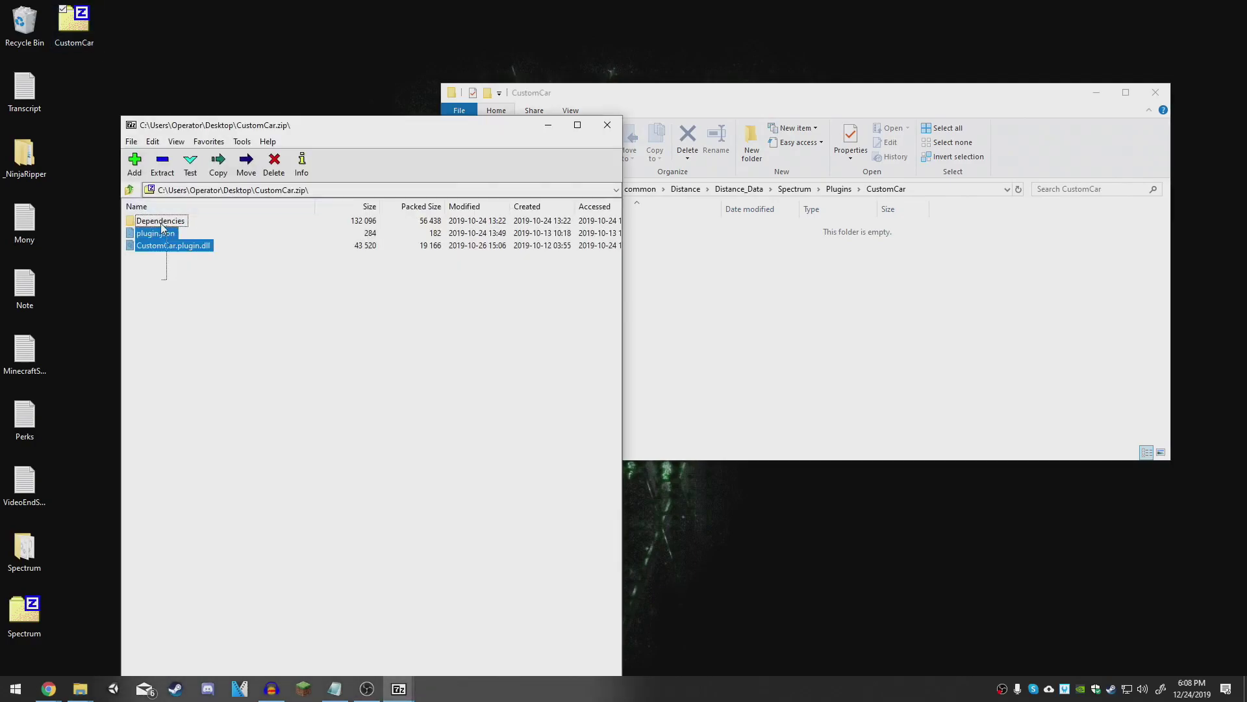
{"action": "left_click_drag", "start_coordinate": [709, 291], "coordinate": [710, 289]}
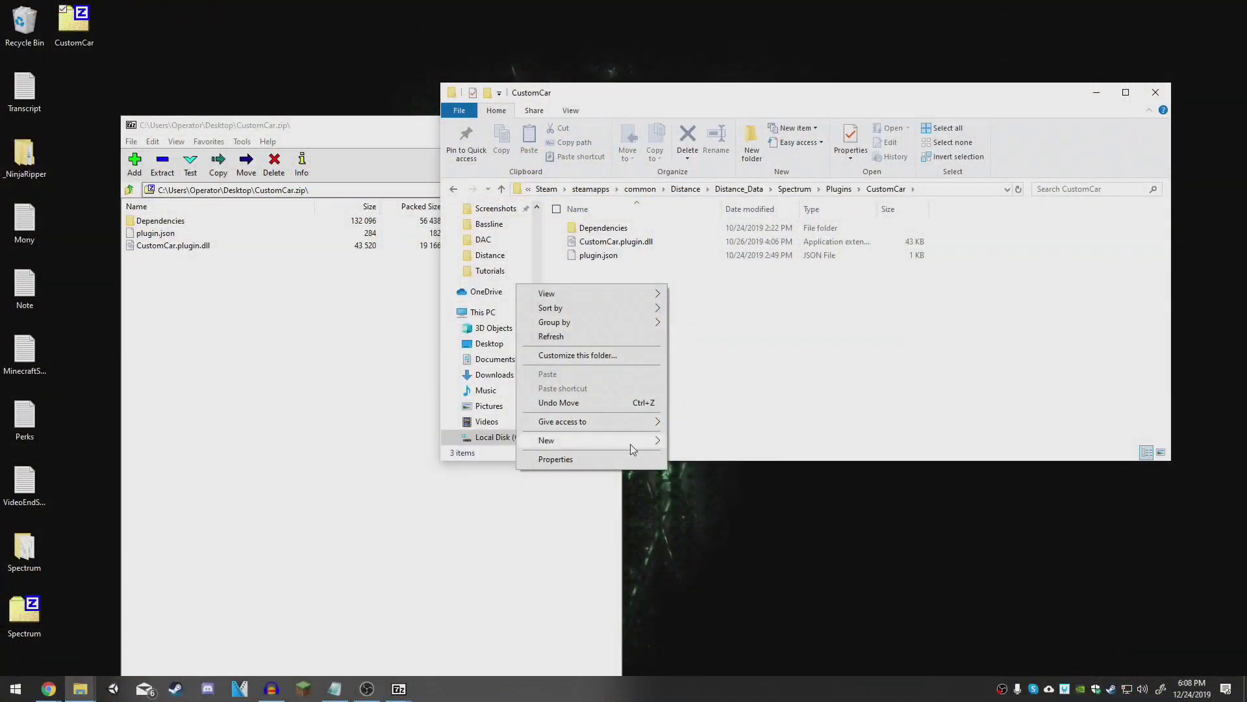
{"action": "mouse_move", "coordinate": [632, 441]}
{"action": "left_click", "coordinate": [694, 443]}
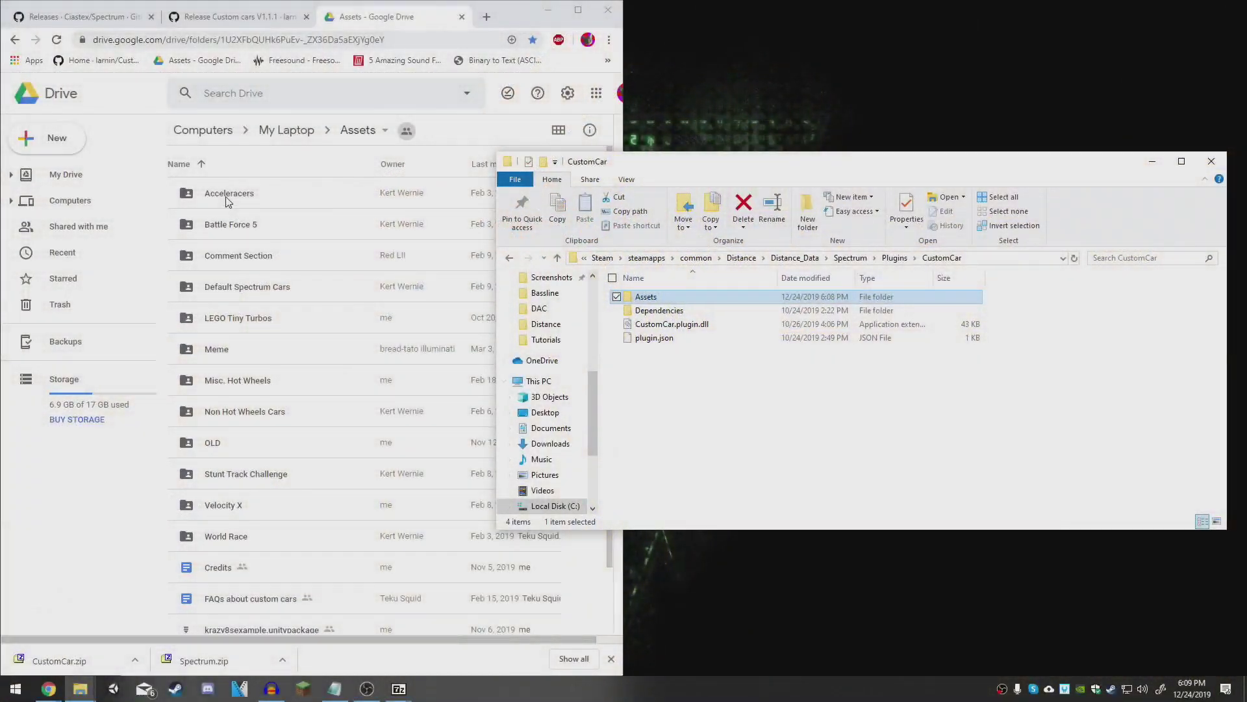
Step: Open Acceleracers > Metal Maniacs in Google Drive and the empty Assets folder in Explorer
{"action": "double_click", "coordinate": [226, 195]}
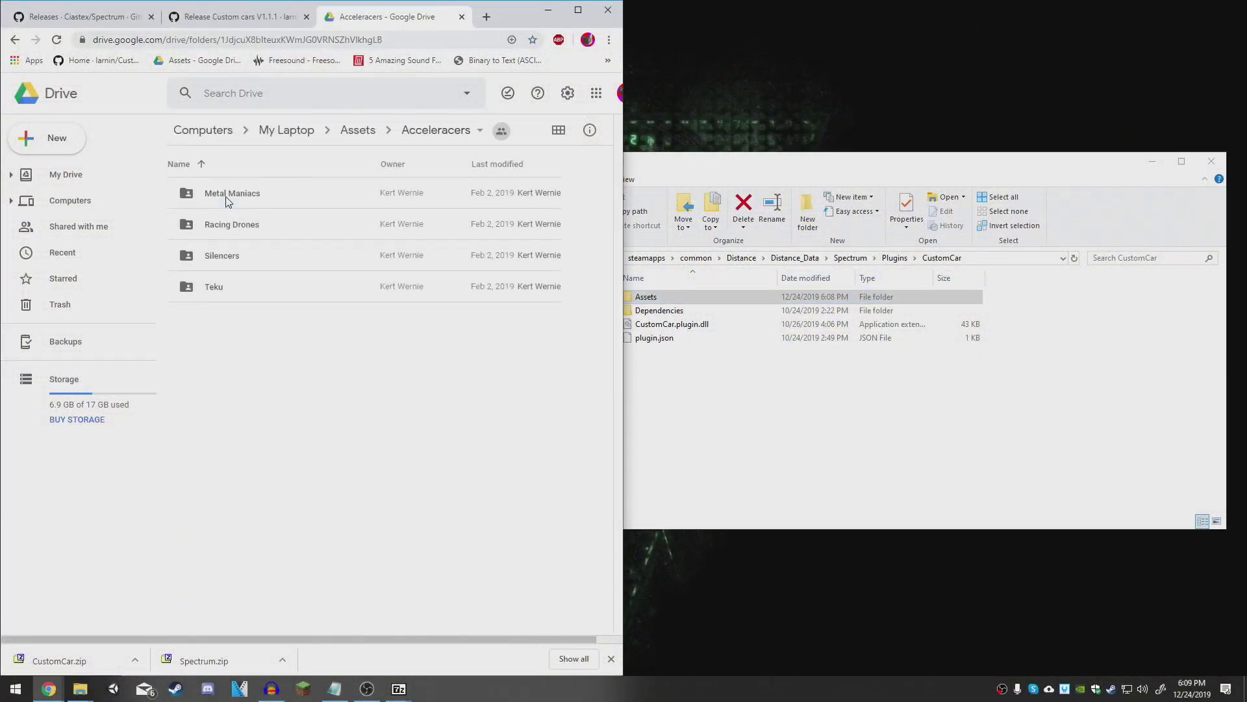
{"action": "double_click", "coordinate": [226, 195]}
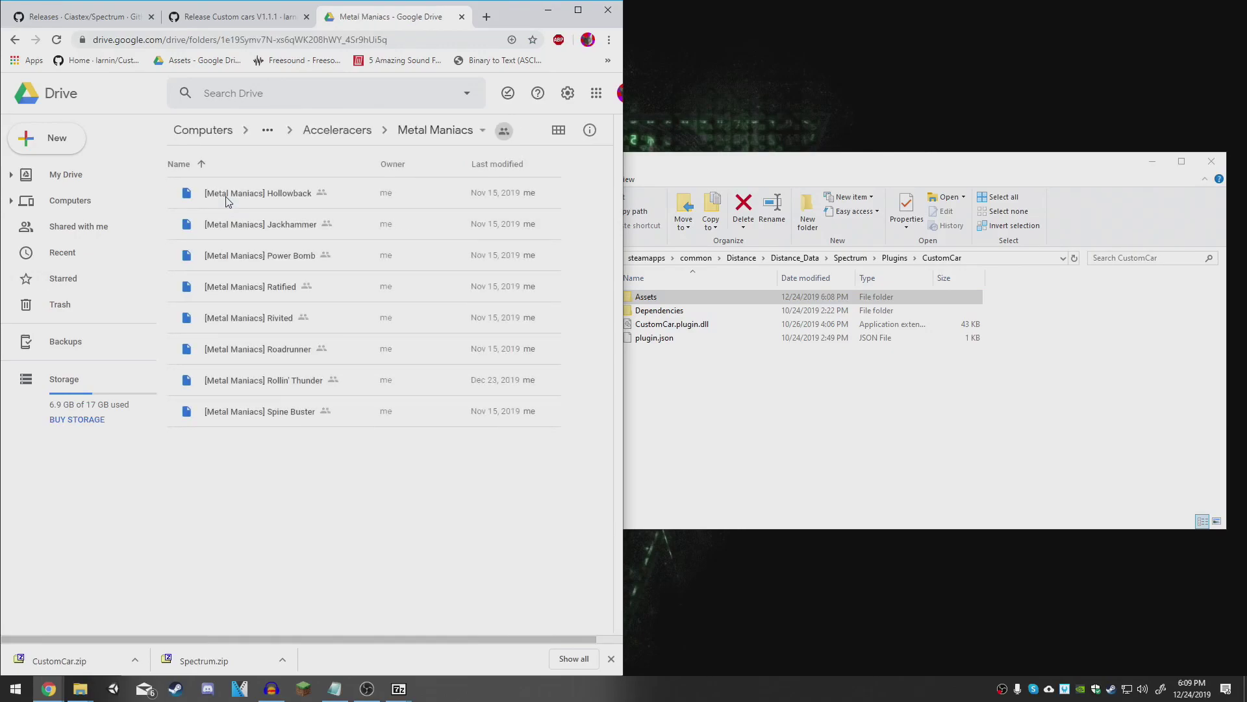
{"action": "double_click", "coordinate": [635, 303]}
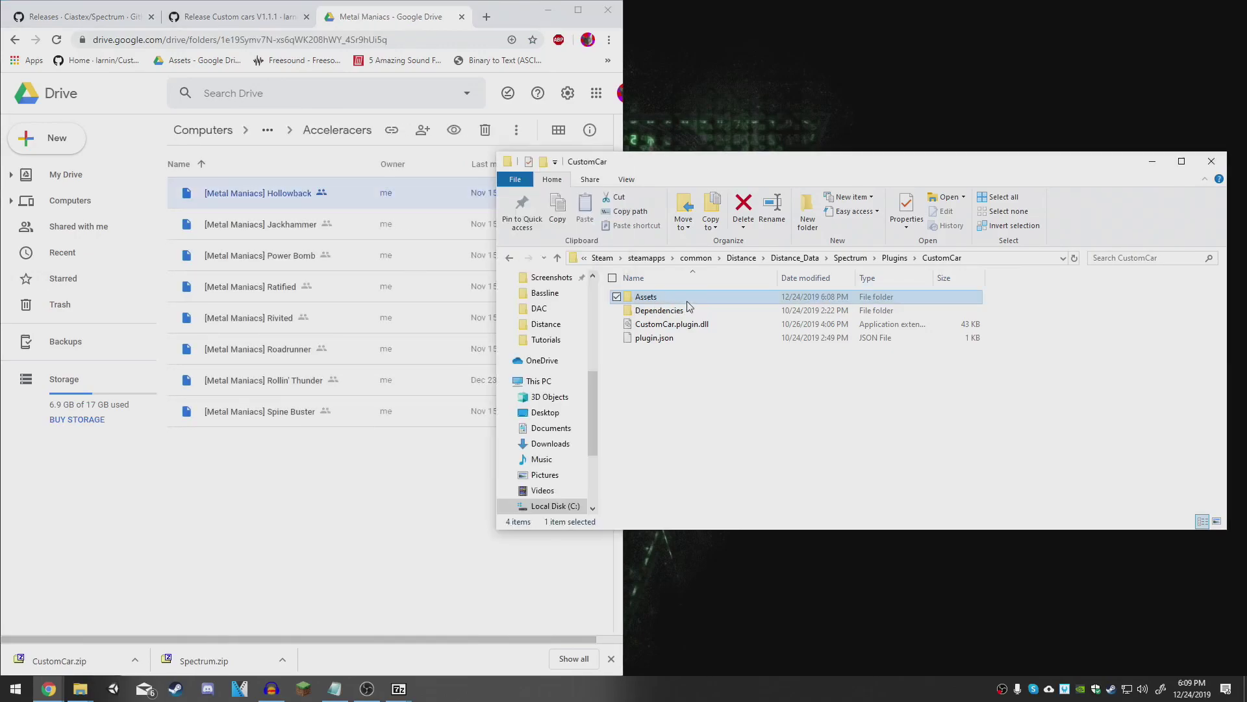
Step: Download the [Metal Maniacs] Hollowback file and drag it from the desktop into Assets
{"action": "left_click_drag", "start_coordinate": [271, 196], "coordinate": [691, 315]}
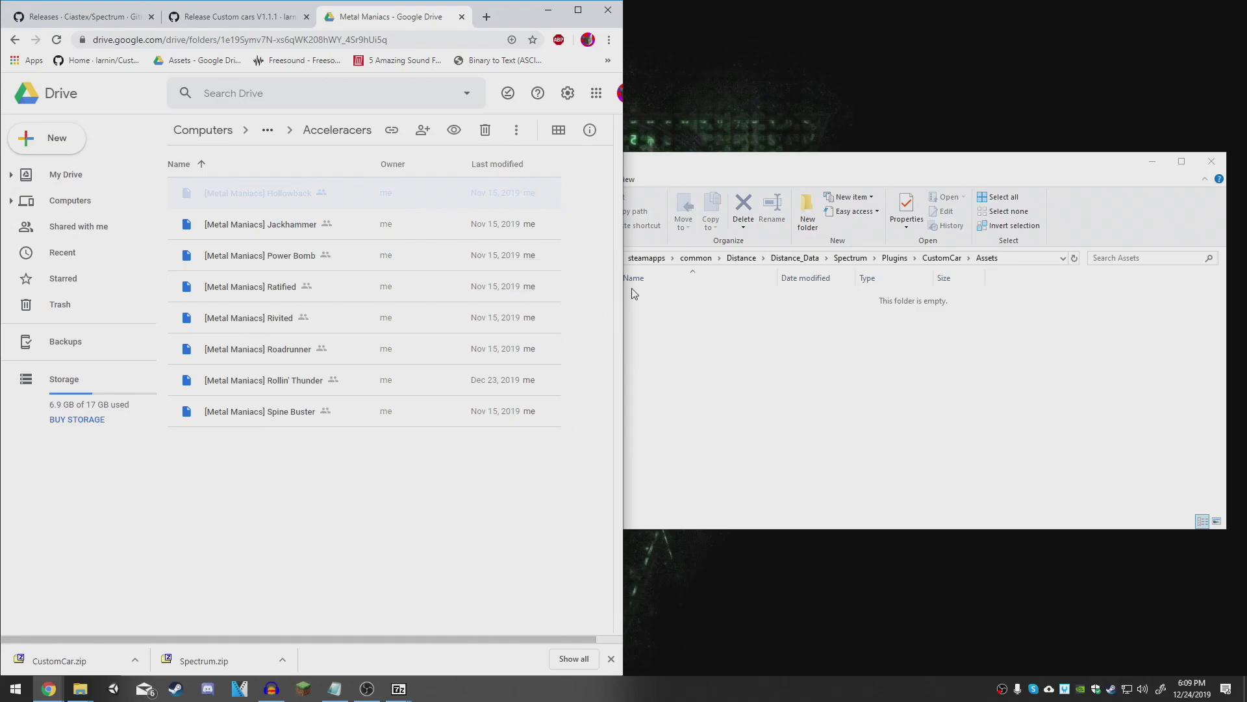
{"action": "right_click", "coordinate": [281, 200]}
{"action": "left_click", "coordinate": [354, 507]}
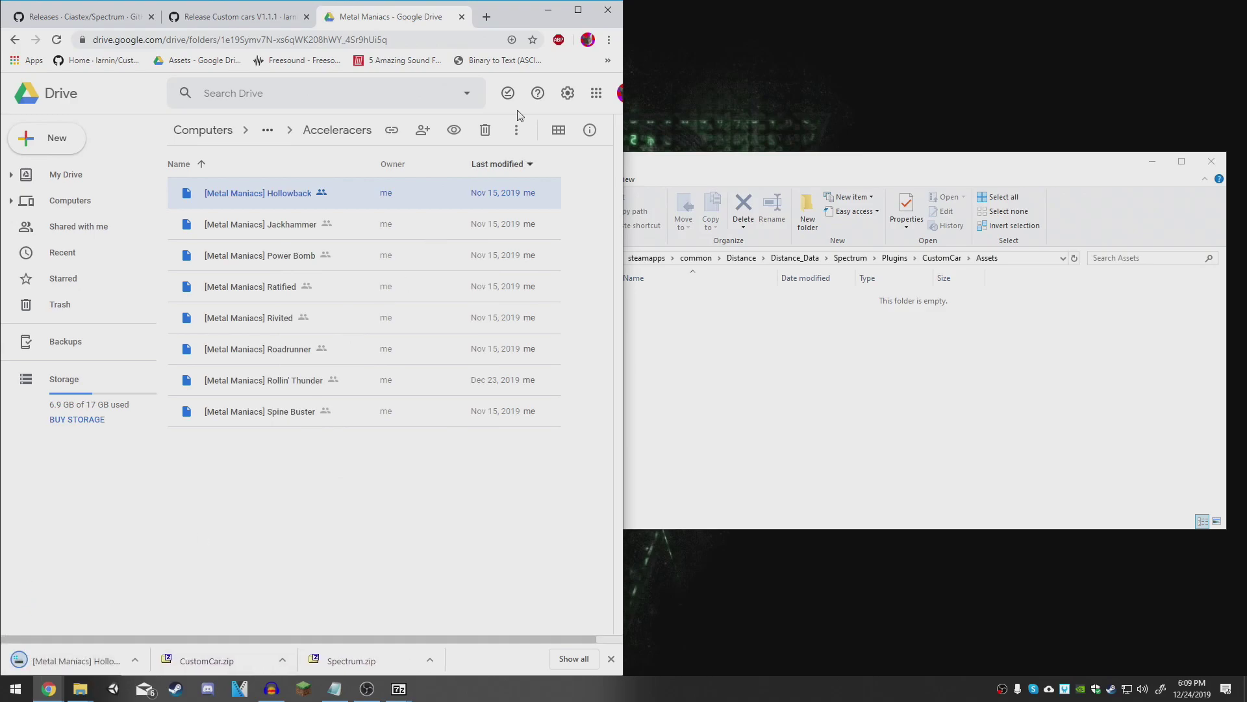
{"action": "left_click", "coordinate": [549, 11]}
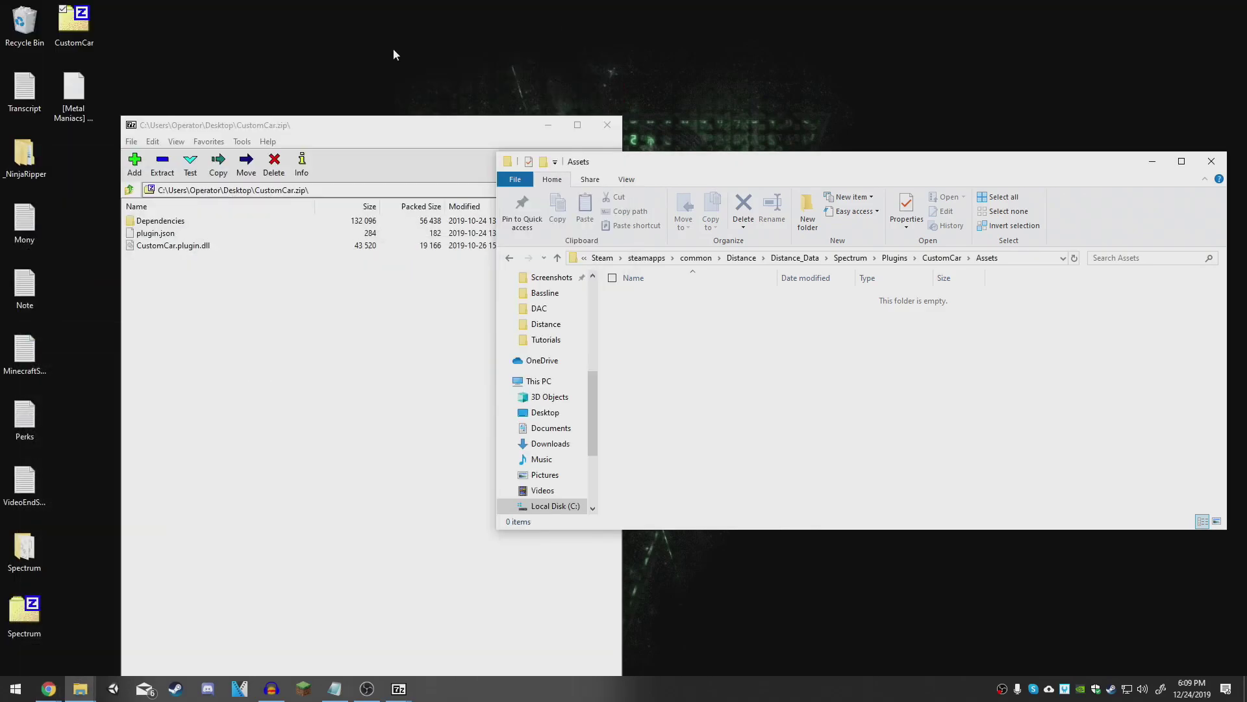
{"action": "left_click", "coordinate": [549, 126]}
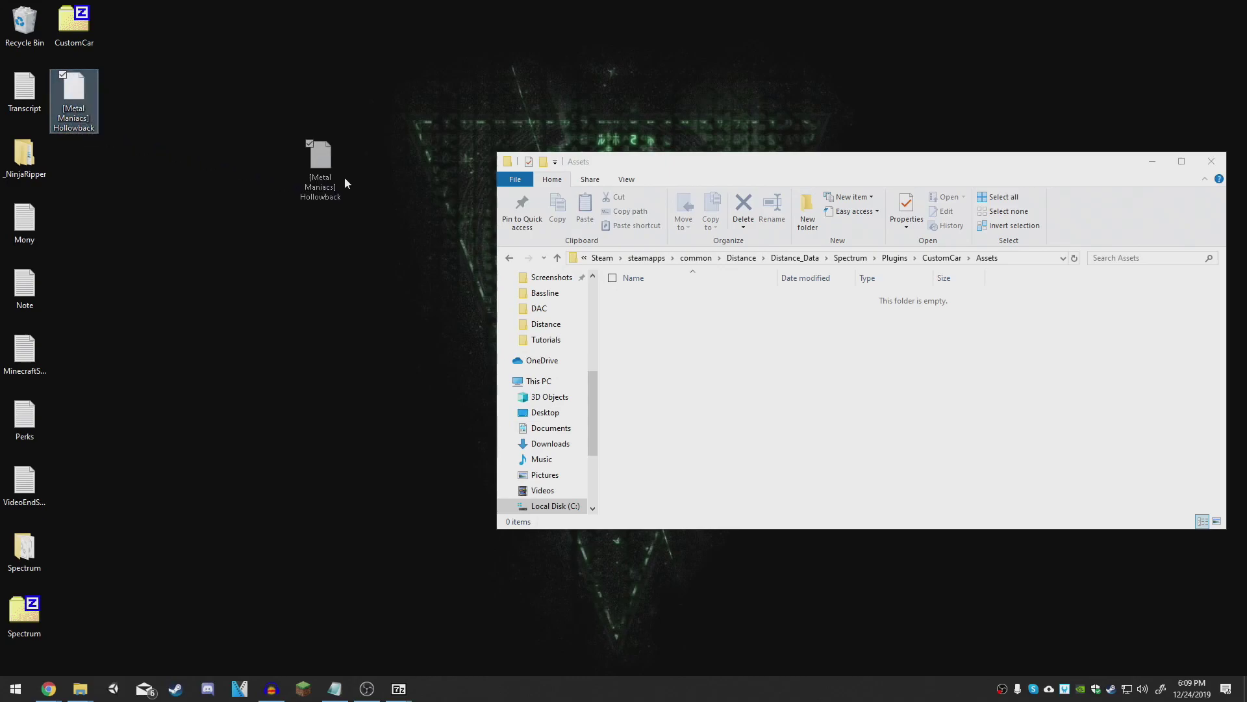
{"action": "left_click_drag", "start_coordinate": [662, 329], "coordinate": [664, 334]}
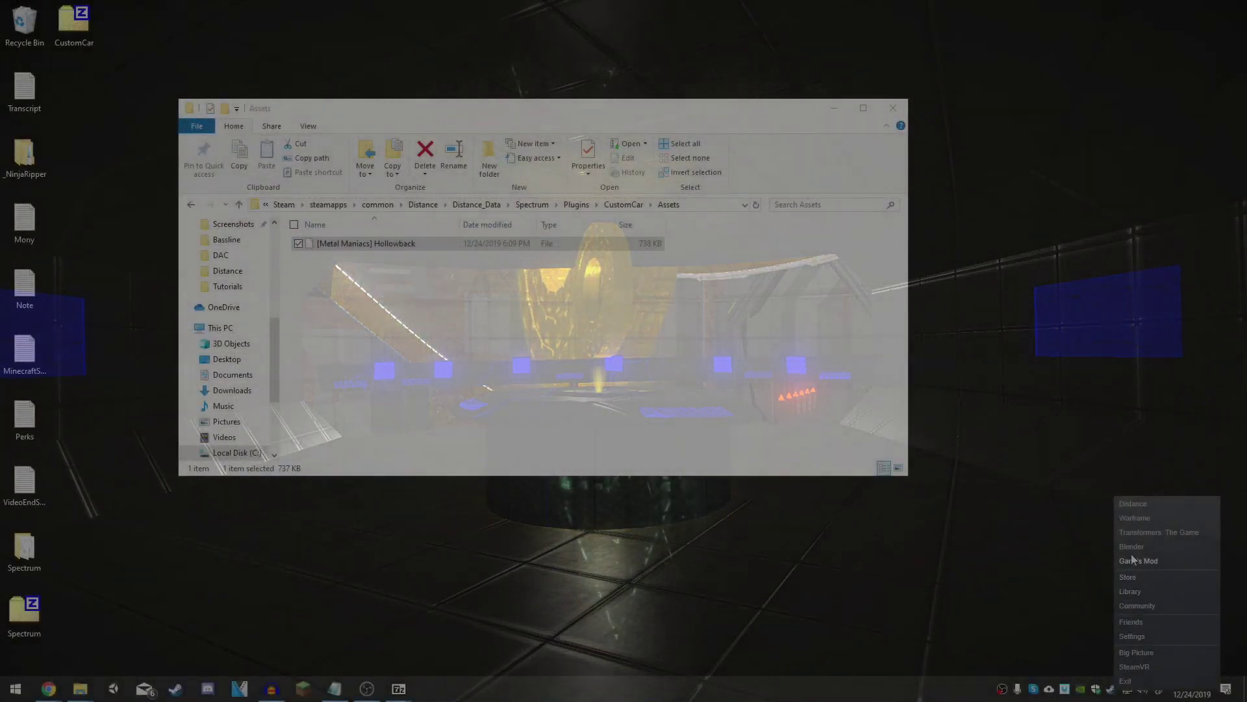
Step: Launch Distance and page past Catalyst, Archive, Interceptor, Encryptor and Halcyon to the Hollowback car
{"action": "left_click", "coordinate": [1133, 503]}
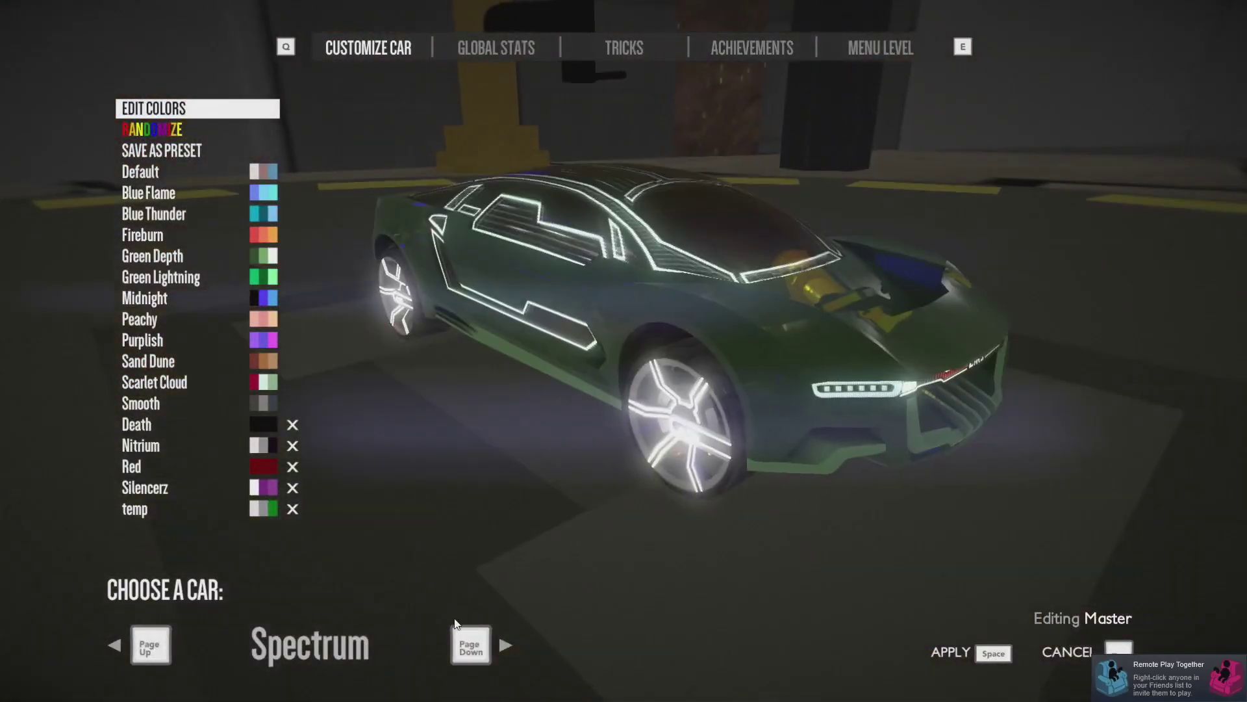
{"action": "left_click", "coordinate": [470, 645]}
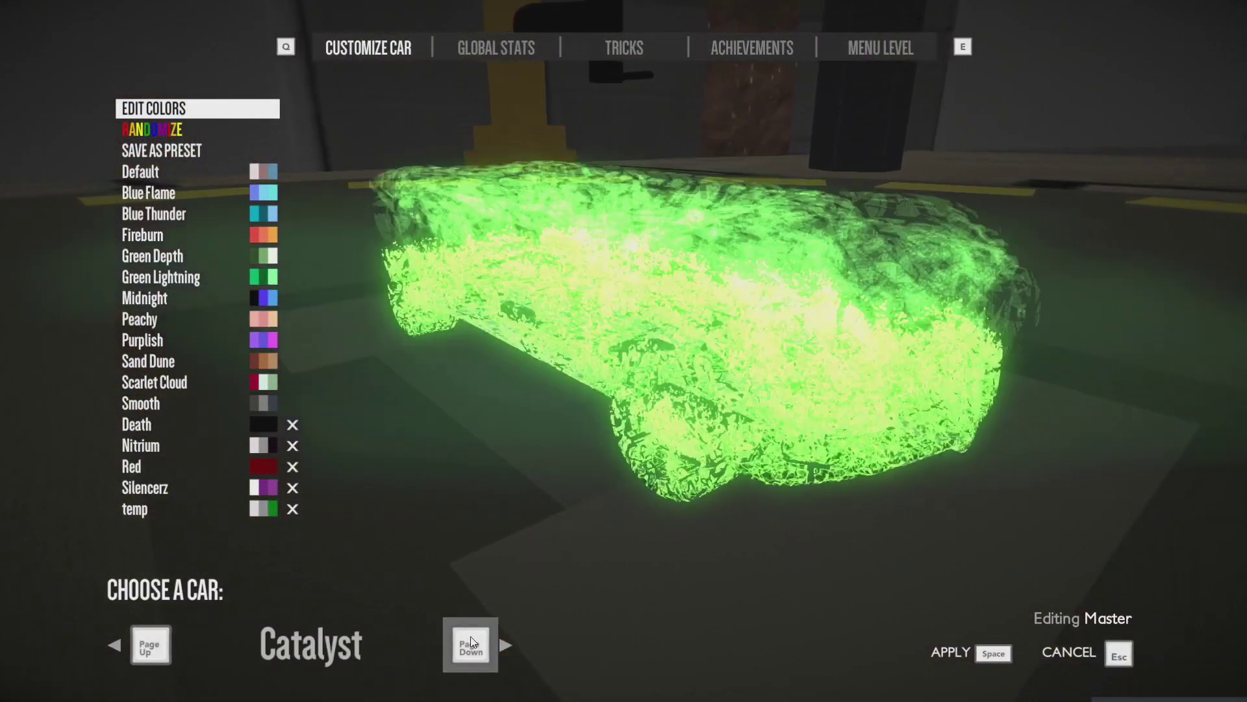
{"action": "left_click", "coordinate": [470, 644]}
{"action": "left_click", "coordinate": [470, 645]}
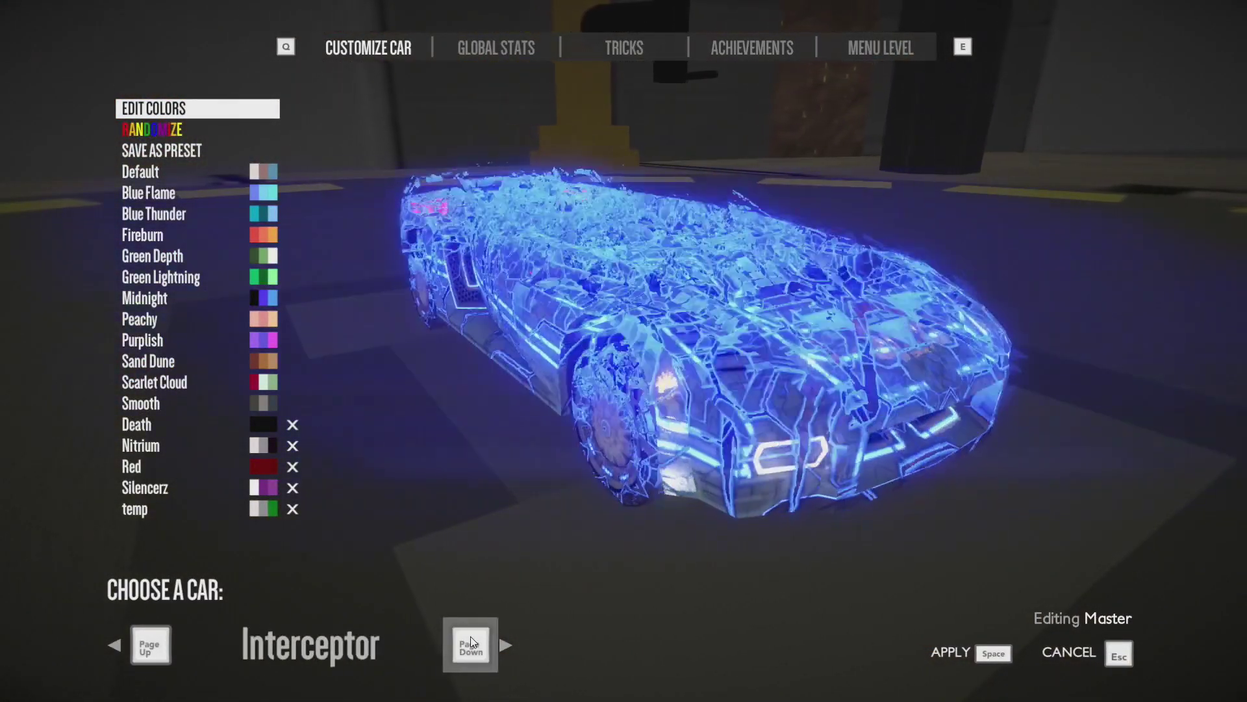
{"action": "left_click", "coordinate": [470, 644]}
{"action": "left_click", "coordinate": [470, 644]}
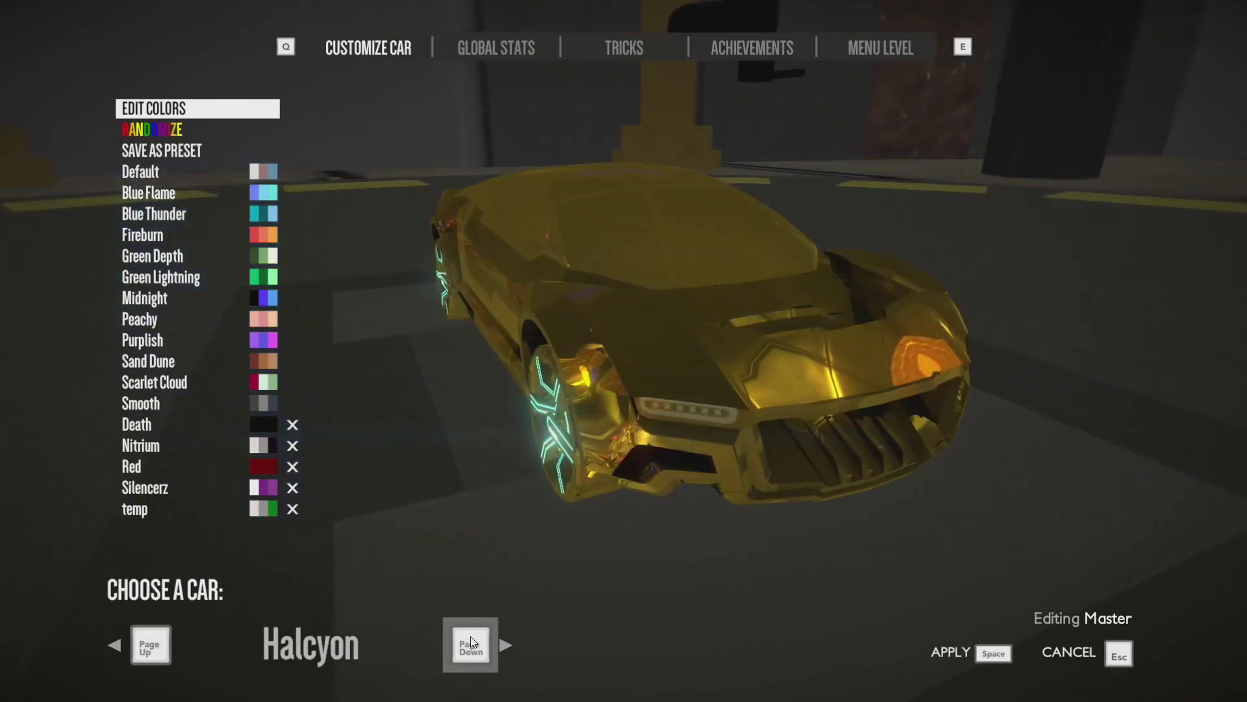
{"action": "left_click", "coordinate": [471, 644]}
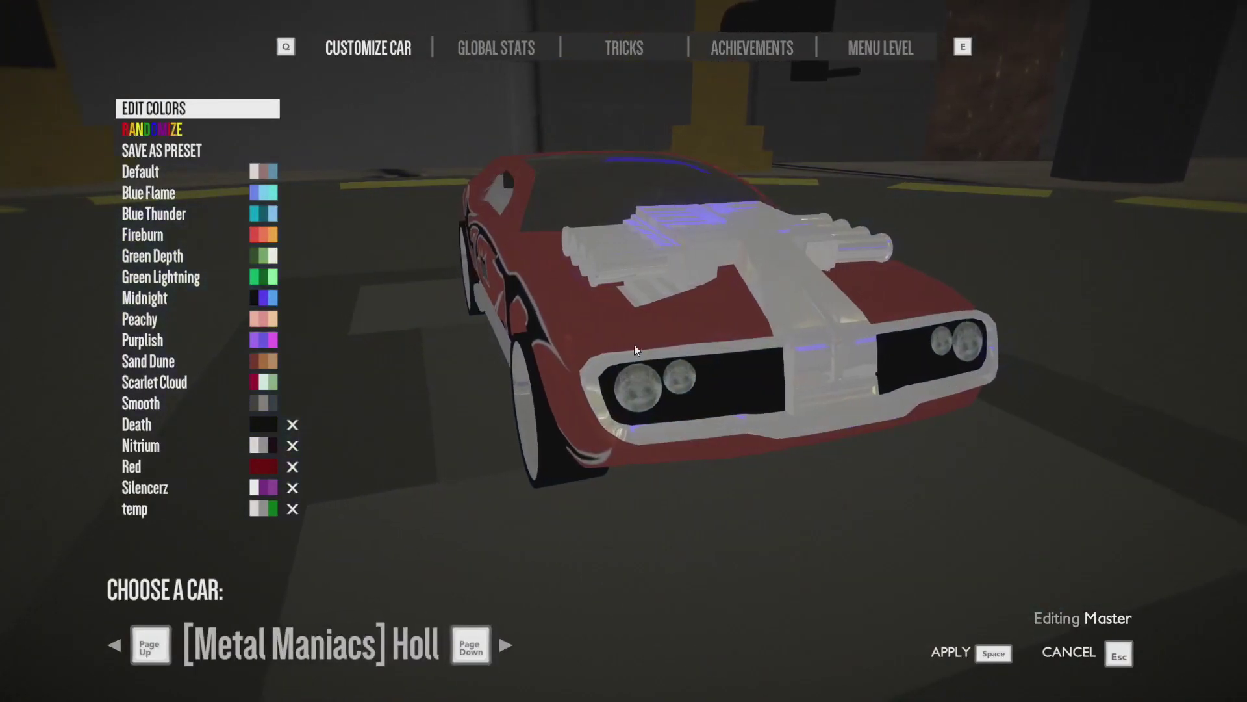